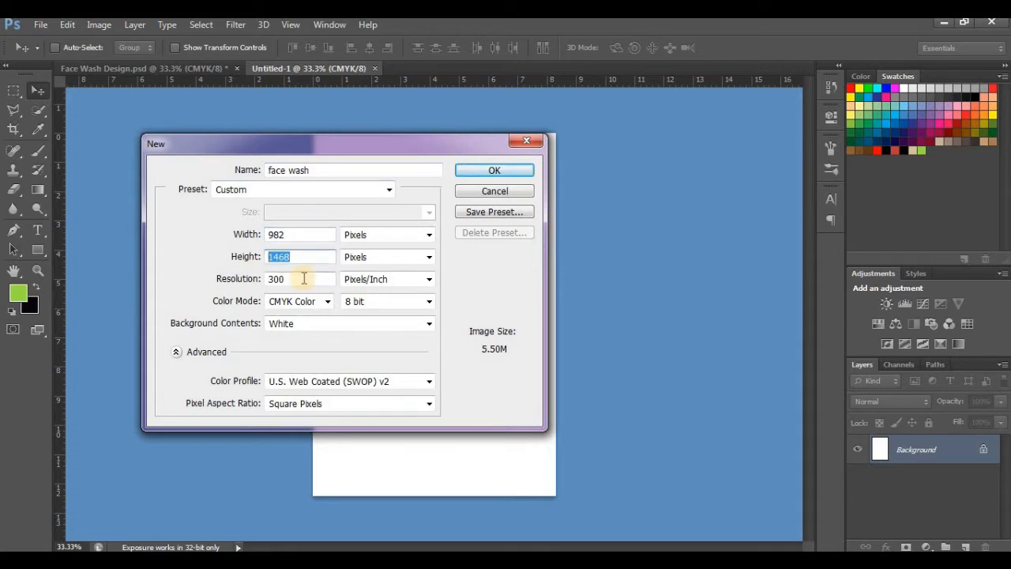
Step: Create the "face wash" document at 982 × 1468 pixels, 300 pixels/inch, CMYK Color, and convert its Background to a regular layer
{"action": "left_click", "coordinate": [303, 278]}
{"action": "left_click", "coordinate": [325, 303]}
{"action": "left_click", "coordinate": [325, 352]}
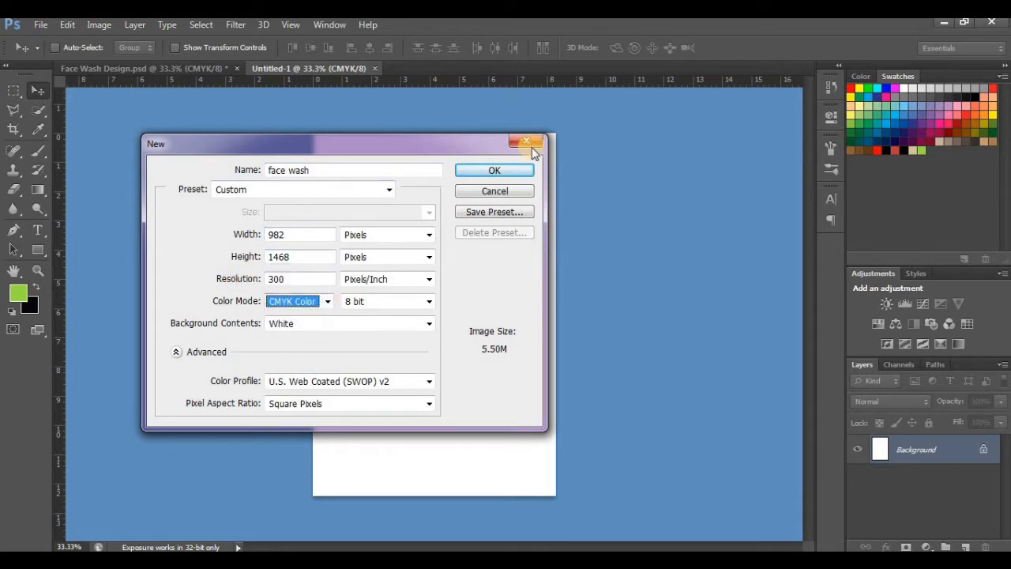
{"action": "left_click", "coordinate": [506, 171]}
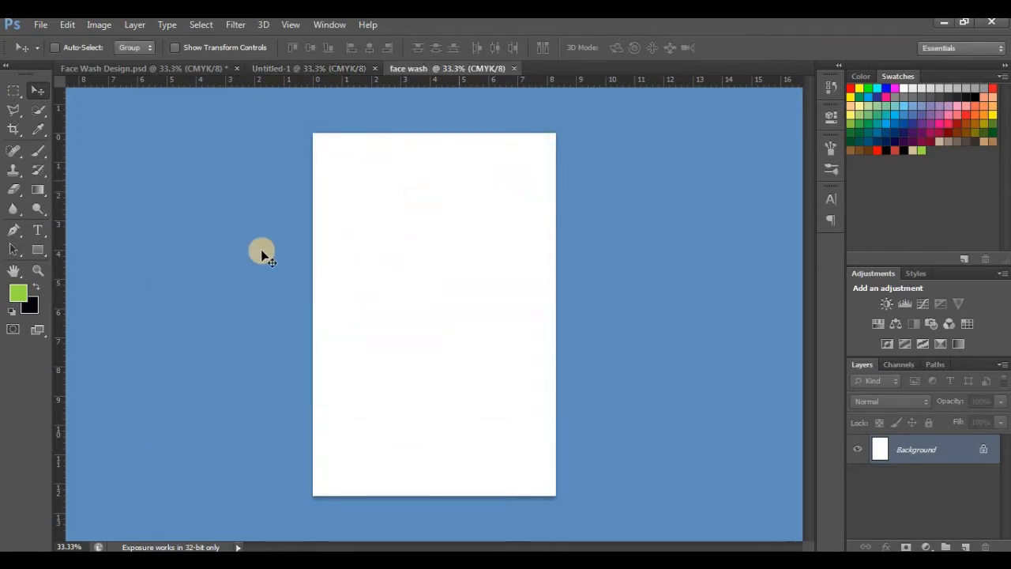
{"action": "double_click", "coordinate": [947, 456]}
{"action": "key", "text": "Return"}
Step: Draw a black rectangle about 1061 × 1223 px and move it so it spans the canvas width at the lower edge
{"action": "left_click", "coordinate": [38, 286]}
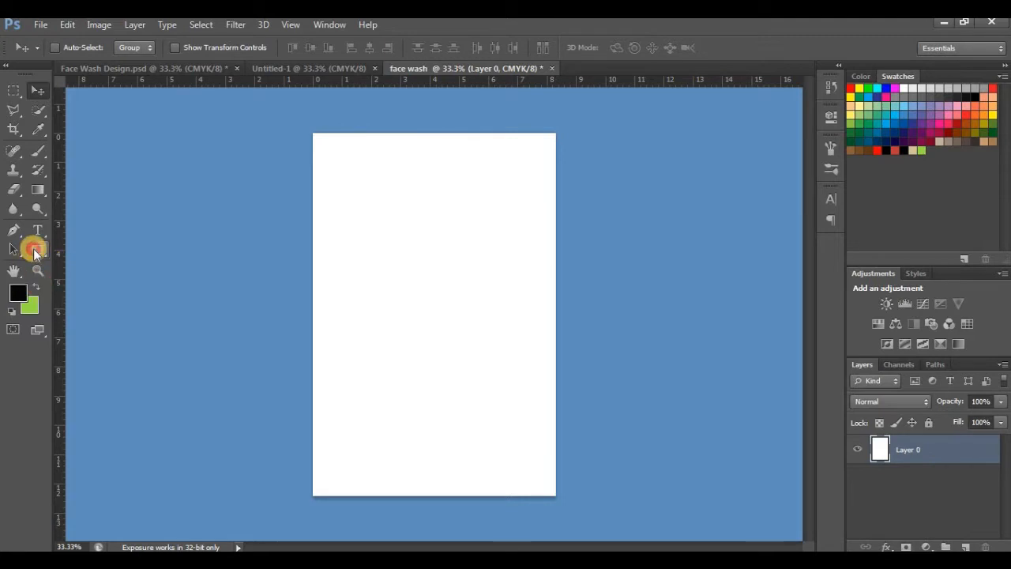
{"action": "left_click", "coordinate": [34, 253]}
{"action": "left_click_drag", "start_coordinate": [351, 235], "coordinate": [482, 380]}
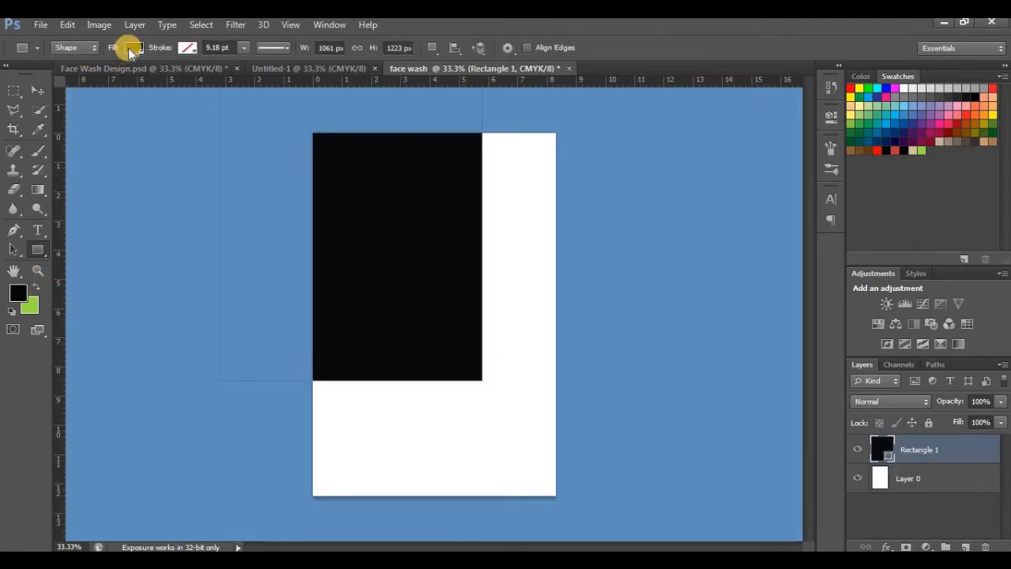
{"action": "left_click", "coordinate": [133, 48]}
{"action": "left_click", "coordinate": [37, 90]}
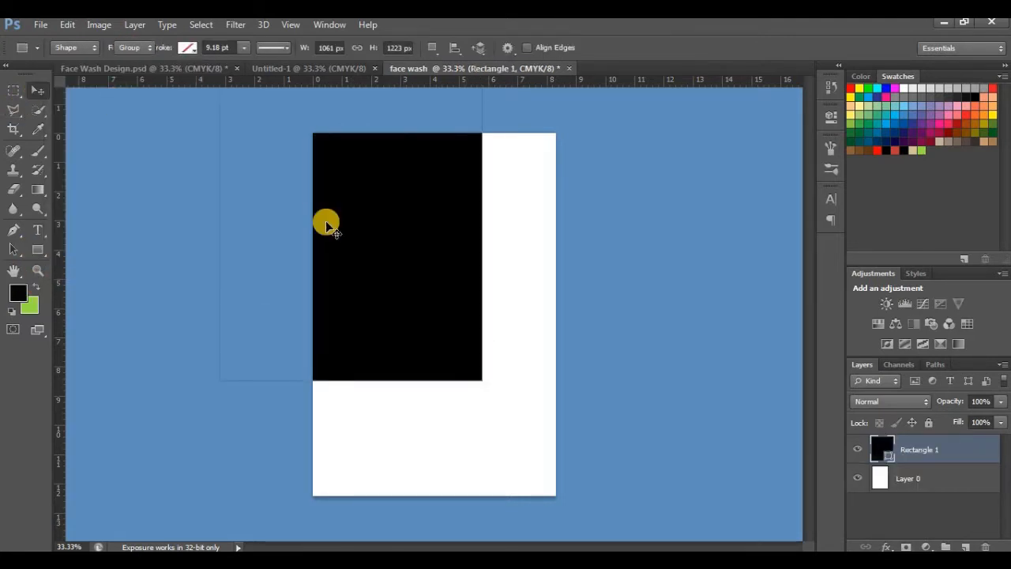
{"action": "left_click_drag", "start_coordinate": [327, 221], "coordinate": [423, 334]}
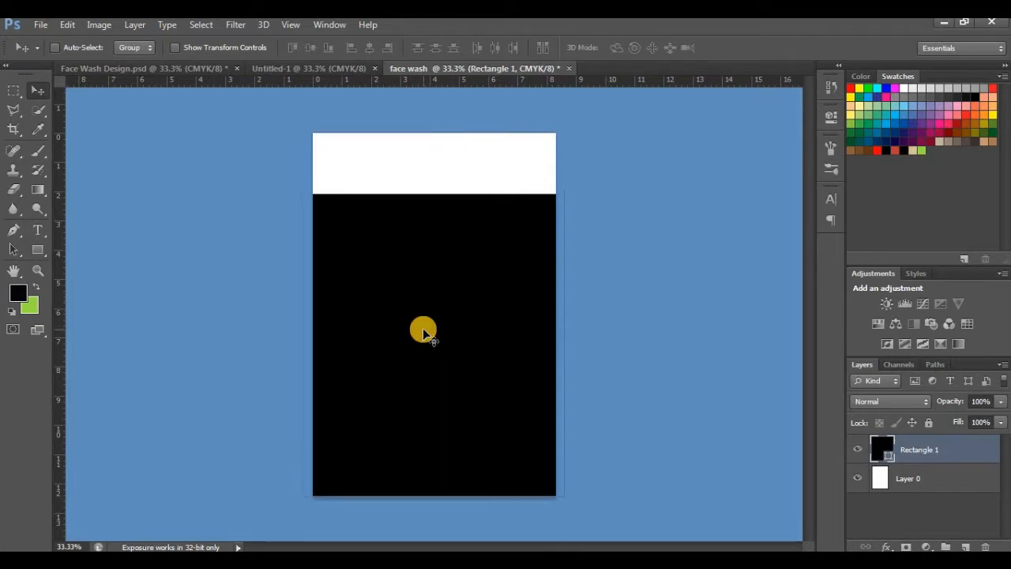
Step: Stretch the black rectangle up to the canvas's upper edge and fit its sides to the canvas width
{"action": "key", "text": "ctrl+t"}
{"action": "left_click_drag", "start_coordinate": [437, 146], "coordinate": [435, 132]}
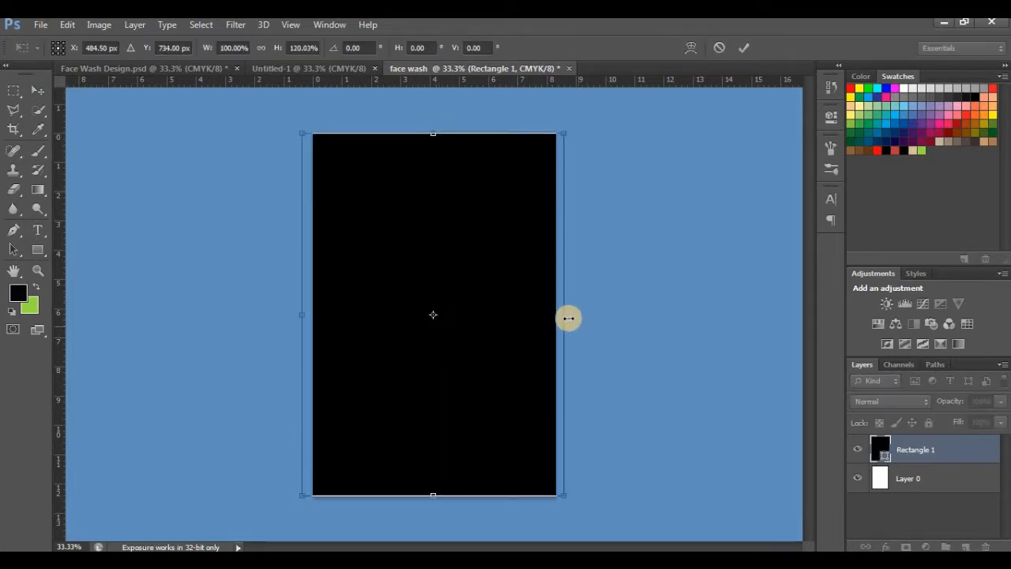
{"action": "left_click_drag", "start_coordinate": [566, 316], "coordinate": [555, 314]}
{"action": "left_click_drag", "start_coordinate": [294, 318], "coordinate": [302, 316]}
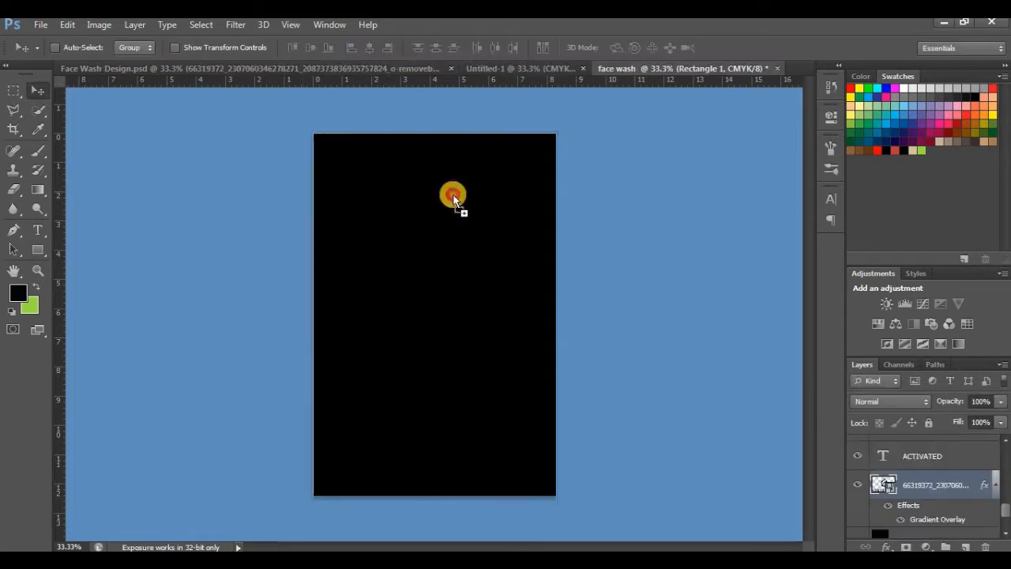
Step: Bring the Gentle Beast logo from Face Wash Design.psd onto the upper middle of the canvas and rename its layer Logo
{"action": "left_click_drag", "start_coordinate": [454, 194], "coordinate": [428, 223]}
{"action": "left_click", "coordinate": [998, 451]}
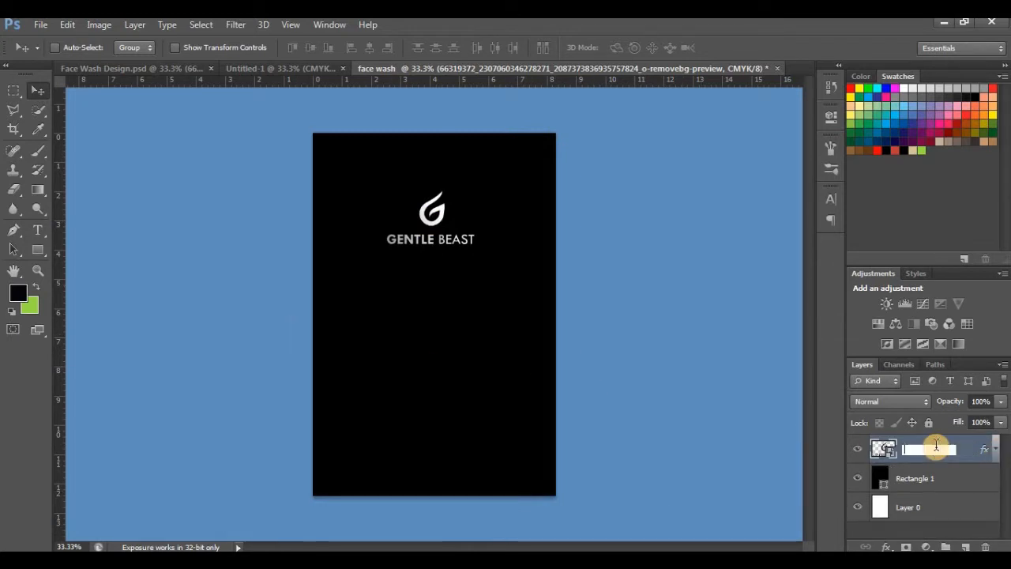
{"action": "key", "text": "Return"}
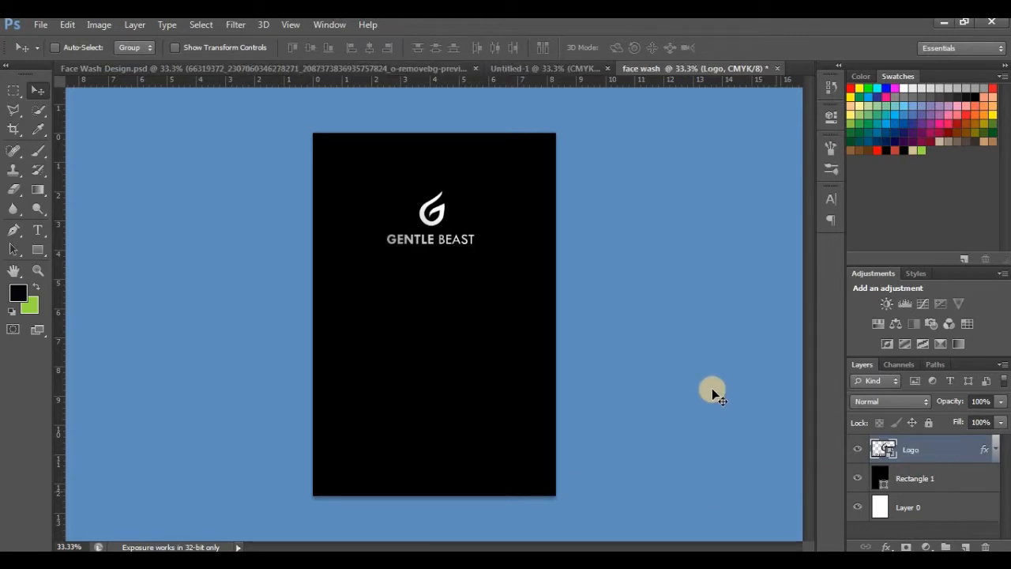
Step: Paste the text ACTIVATED in white 24 pt Kalinga and centre it beneath the logo
{"action": "key", "text": "t"}
{"action": "left_click", "coordinate": [405, 278]}
{"action": "right_click", "coordinate": [407, 277]}
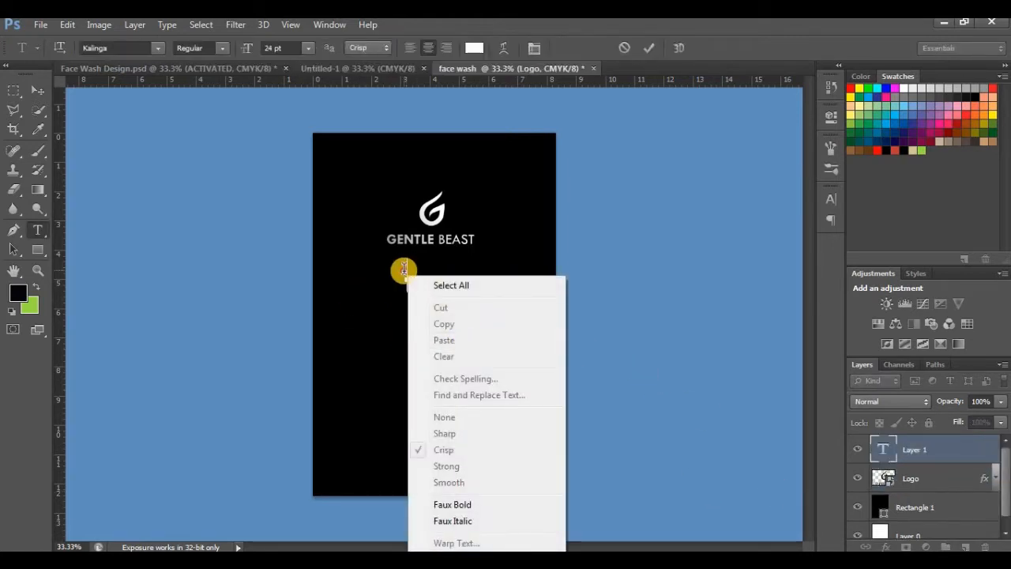
{"action": "right_click", "coordinate": [403, 270]}
{"action": "left_click", "coordinate": [437, 340]}
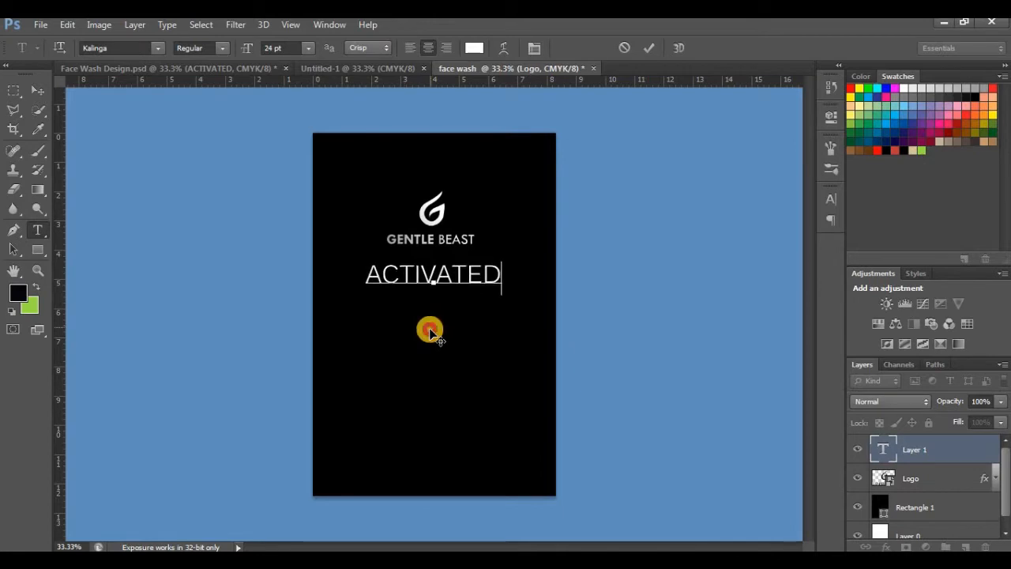
{"action": "left_click_drag", "start_coordinate": [430, 329], "coordinate": [429, 329]}
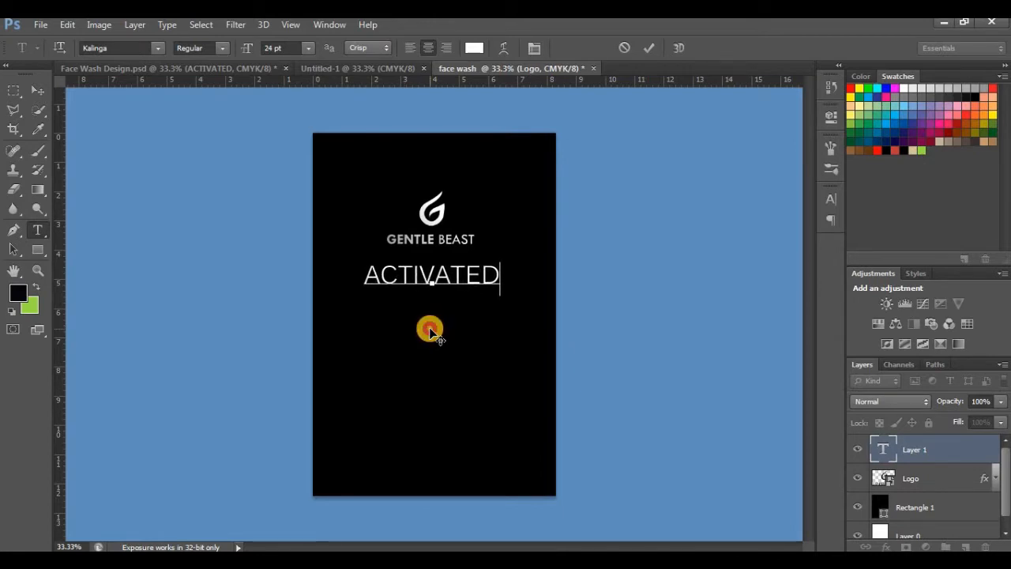
{"action": "left_click", "coordinate": [903, 451]}
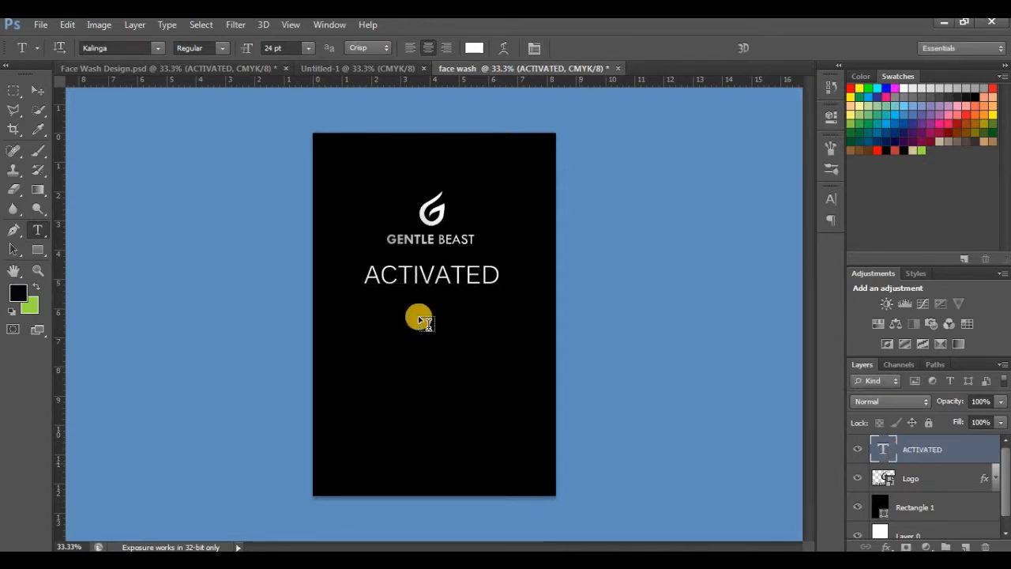
Step: Paste the text CHARCOAL in white 27 pt Kartika and place it directly beneath ACTIVATED
{"action": "left_click", "coordinate": [365, 309]}
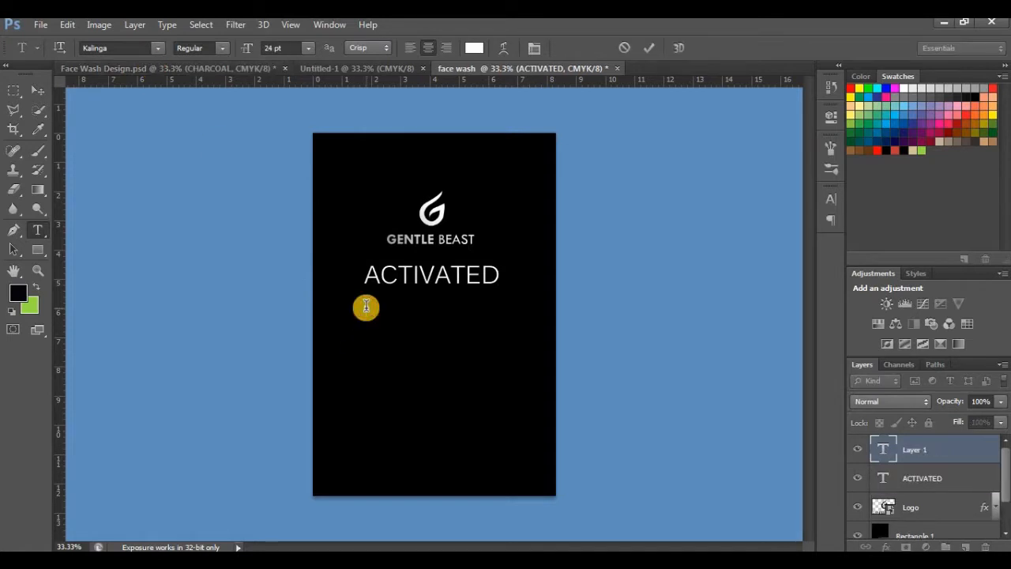
{"action": "right_click", "coordinate": [365, 308]}
{"action": "left_click", "coordinate": [403, 93]}
{"action": "left_click_drag", "start_coordinate": [395, 408], "coordinate": [461, 410]}
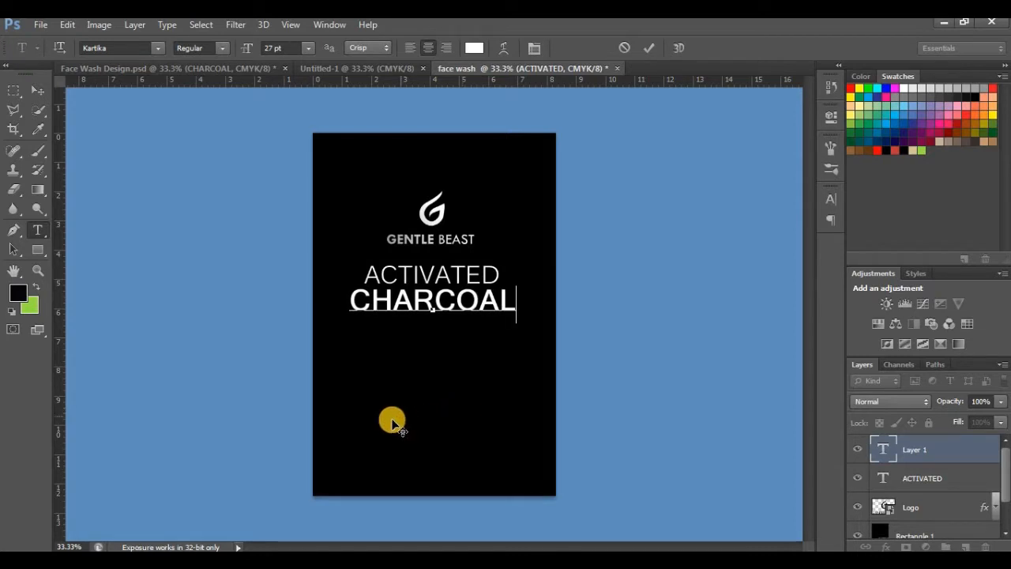
{"action": "left_click", "coordinate": [37, 91]}
Step: Move the ACTIVATED and CHARCOAL lines together slightly lower beneath the logo and apply a free transform to them
{"action": "left_click", "coordinate": [959, 480], "text": "shift"}
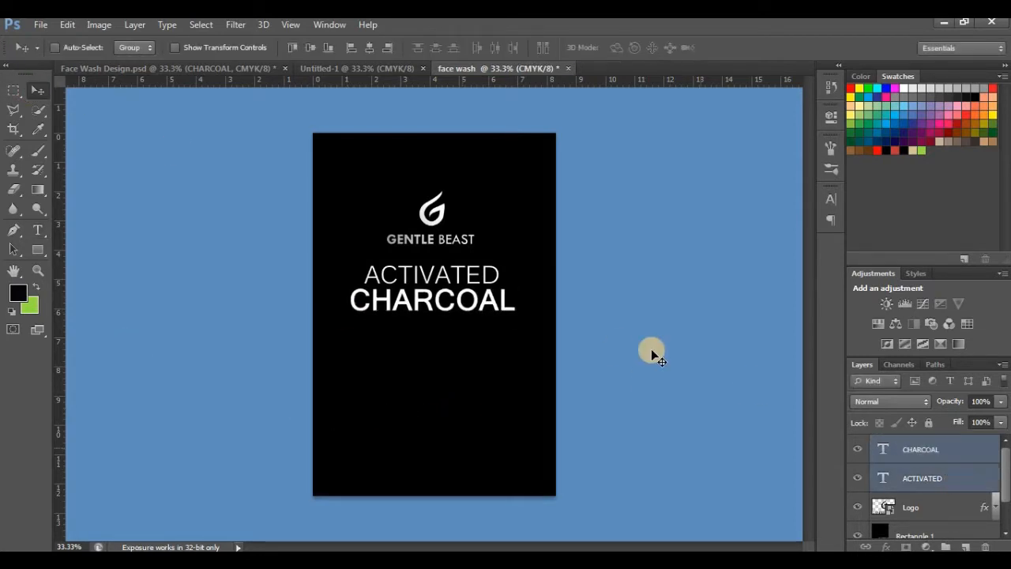
{"action": "left_click_drag", "start_coordinate": [476, 301], "coordinate": [475, 301]}
{"action": "key", "text": "ctrl+t"}
{"action": "left_click", "coordinate": [38, 91]}
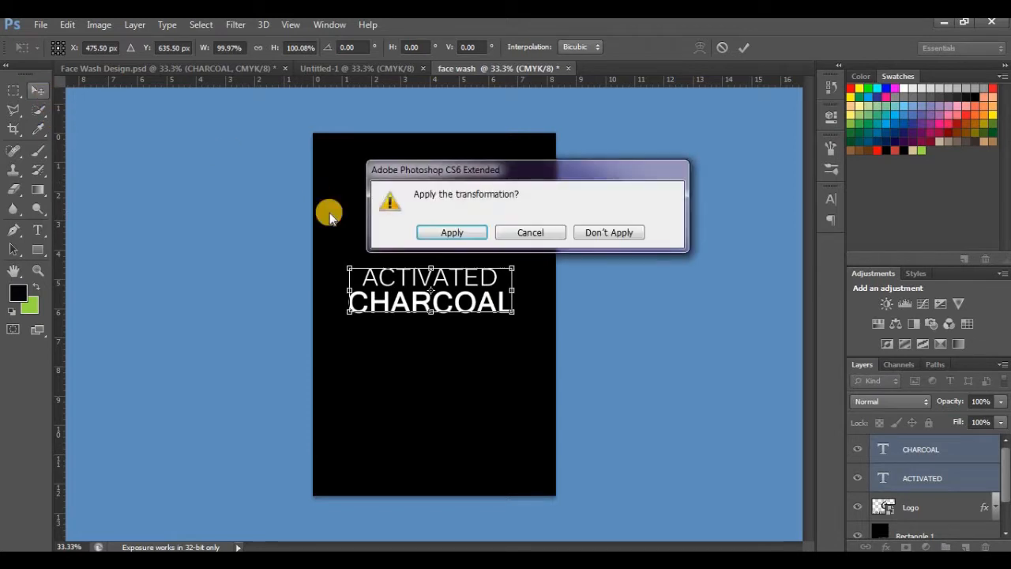
{"action": "left_click", "coordinate": [452, 233]}
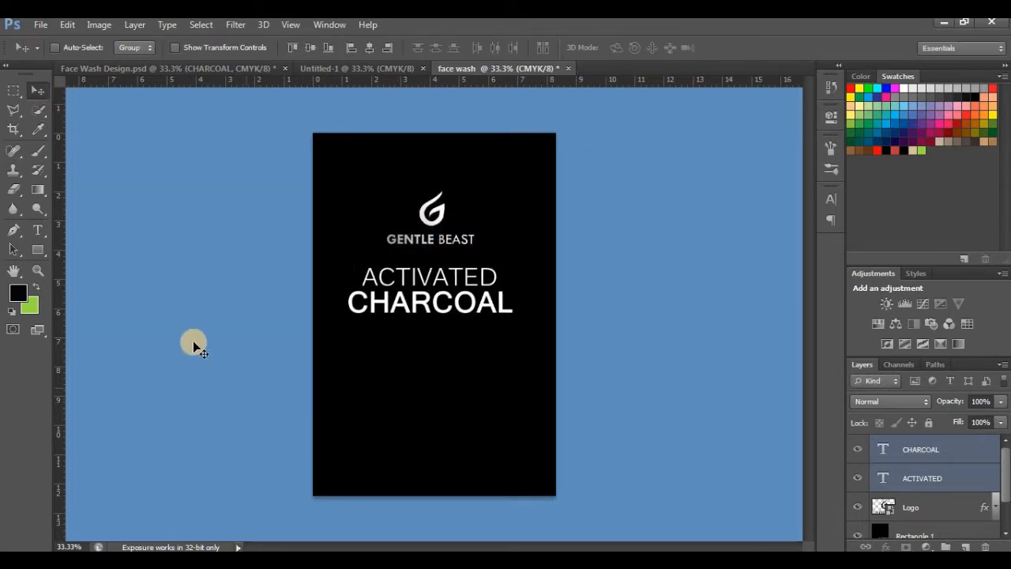
Step: Draw a green rectangle below CHARCOAL and scale it to about 115% width and 110% height against the canvas's left edge
{"action": "left_click", "coordinate": [37, 286]}
{"action": "left_click", "coordinate": [38, 250]}
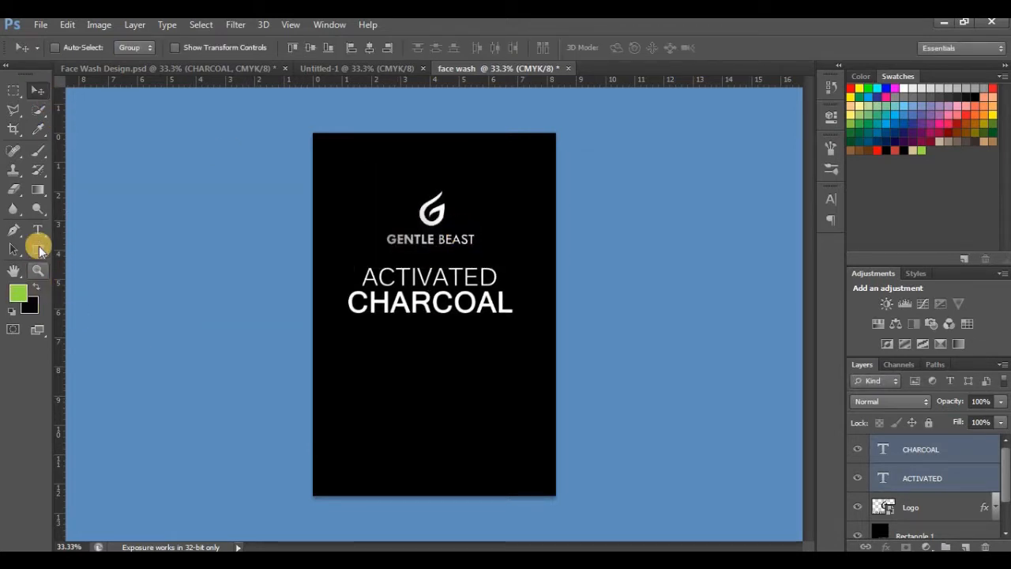
{"action": "left_click_drag", "start_coordinate": [254, 331], "coordinate": [369, 364]}
{"action": "left_click", "coordinate": [37, 91]}
{"action": "key", "text": "ctrl+t"}
{"action": "left_click_drag", "start_coordinate": [434, 345], "coordinate": [449, 340]}
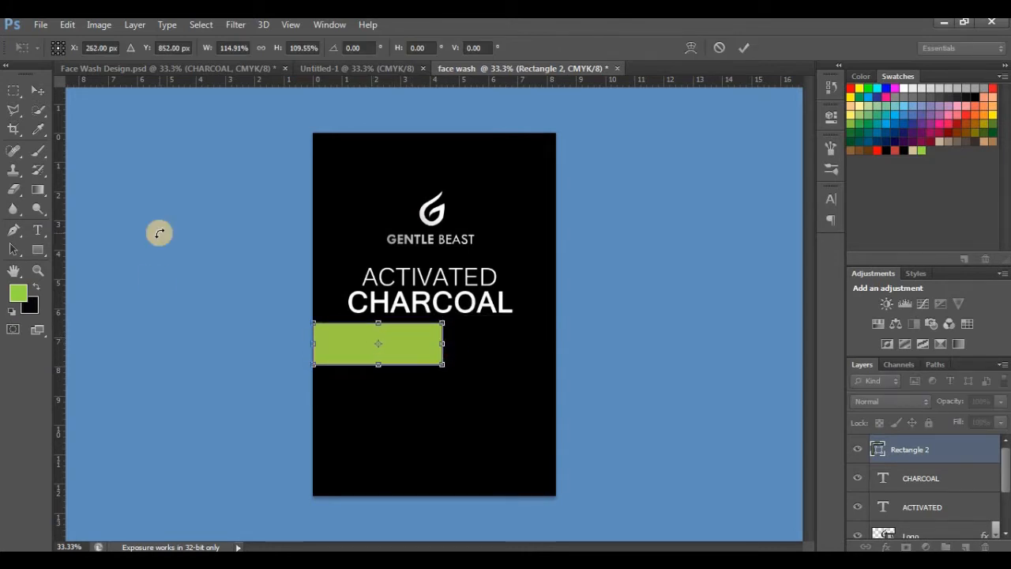
{"action": "left_click", "coordinate": [31, 95]}
{"action": "left_click", "coordinate": [458, 230]}
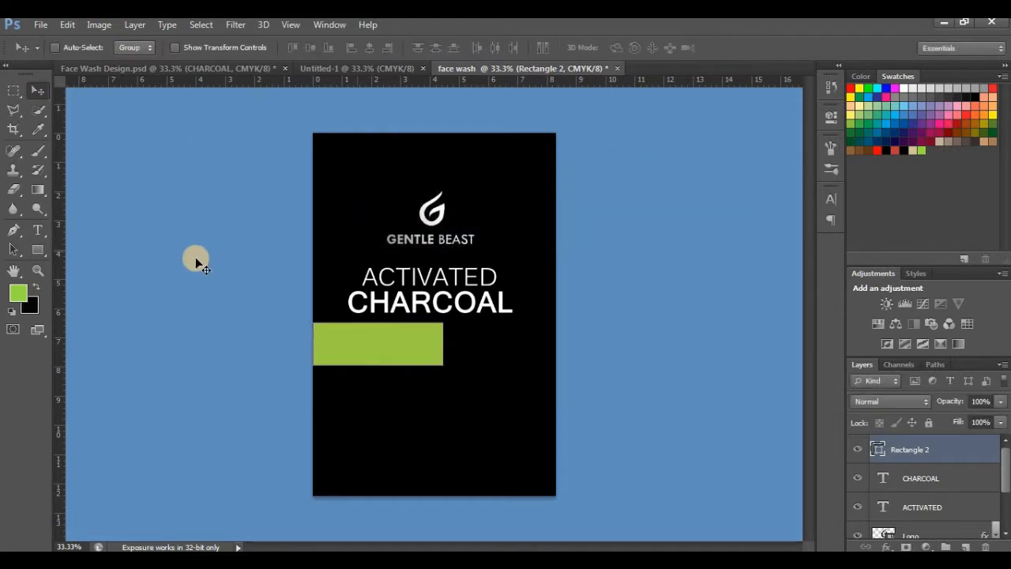
Step: Paste the text Face in black 24 pt Kalinga and place it on the upper half of the green rectangle
{"action": "key", "text": "t"}
{"action": "left_click", "coordinate": [454, 422]}
{"action": "right_click", "coordinate": [454, 422]}
{"action": "left_click", "coordinate": [485, 206]}
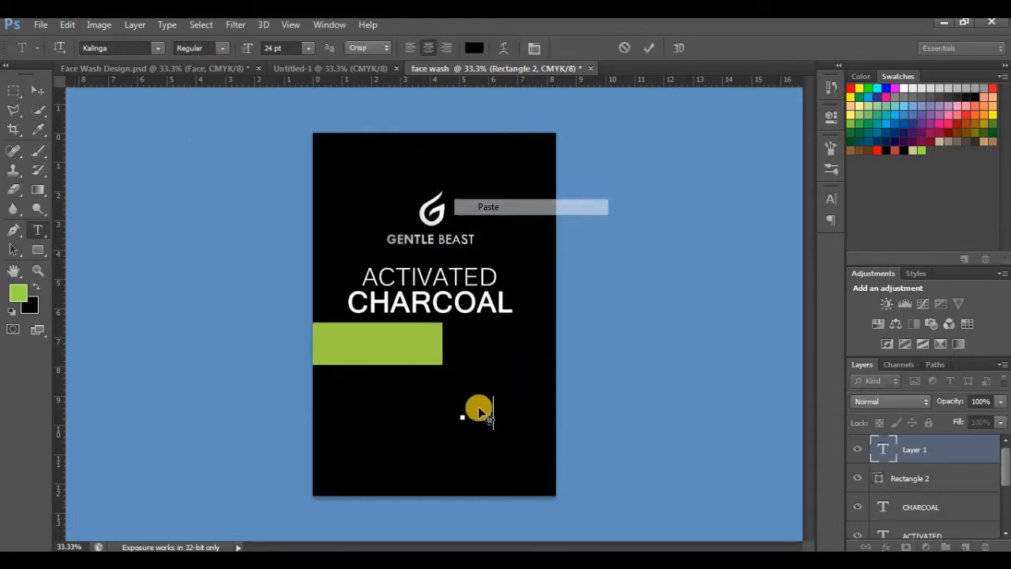
{"action": "left_click_drag", "start_coordinate": [472, 432], "coordinate": [411, 368]}
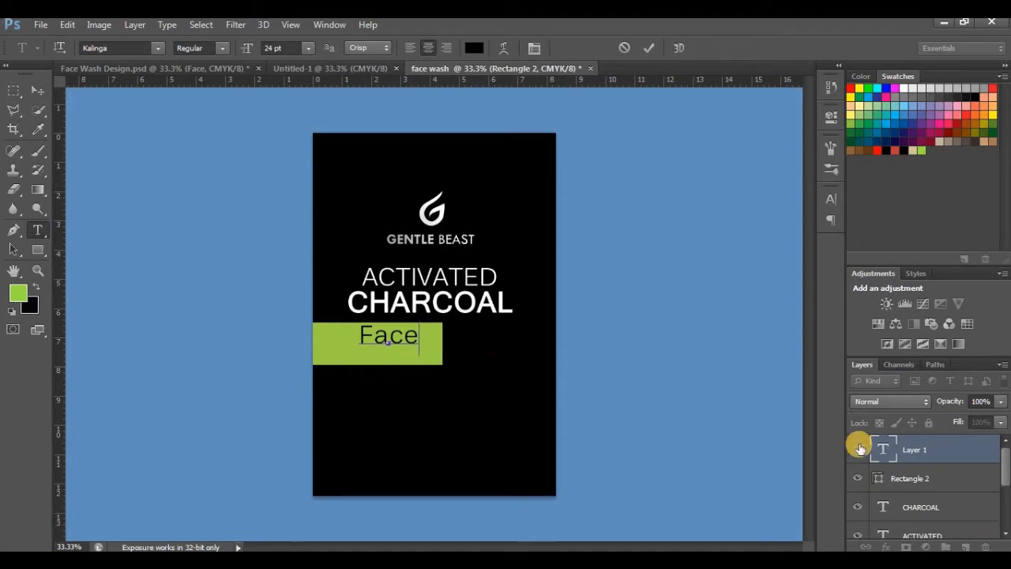
{"action": "left_click", "coordinate": [897, 450]}
Step: Paste the text Wash in black 24 pt Kalinga and place it beneath Face on the green rectangle
{"action": "left_click", "coordinate": [386, 348]}
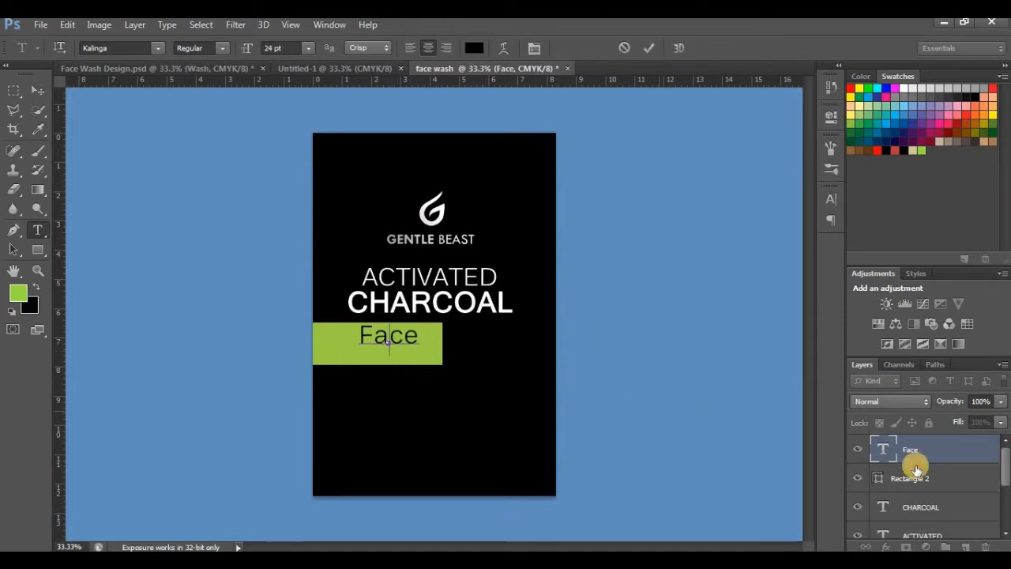
{"action": "right_click", "coordinate": [398, 385]}
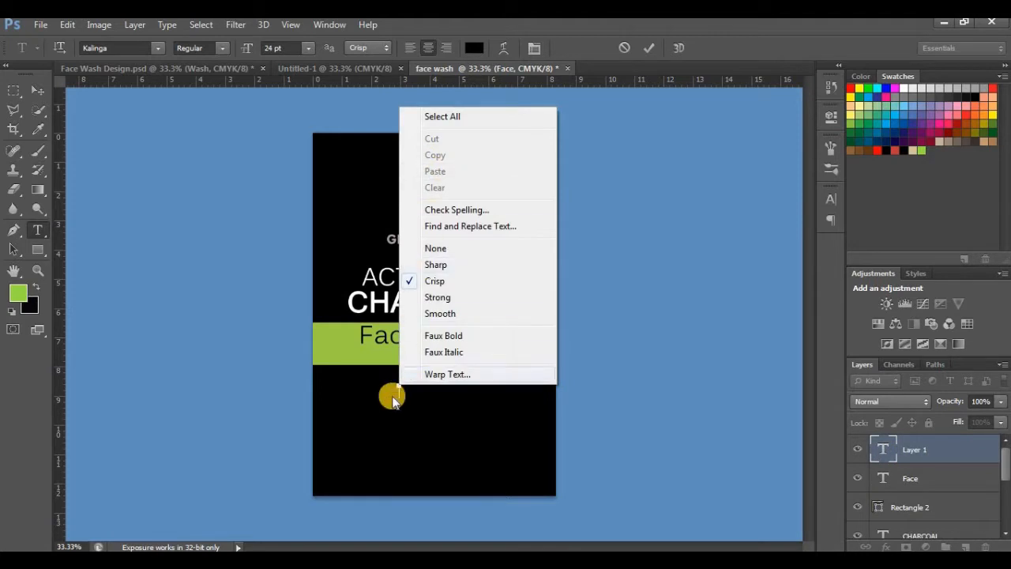
{"action": "right_click", "coordinate": [393, 383]}
{"action": "left_click", "coordinate": [422, 173]}
{"action": "left_click_drag", "start_coordinate": [427, 459], "coordinate": [423, 436]}
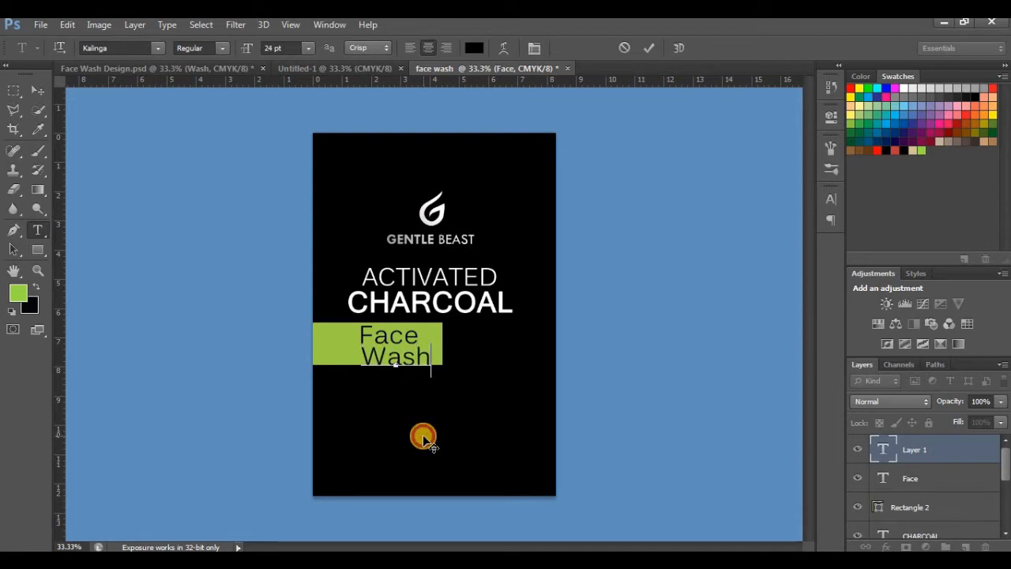
{"action": "left_click", "coordinate": [37, 90]}
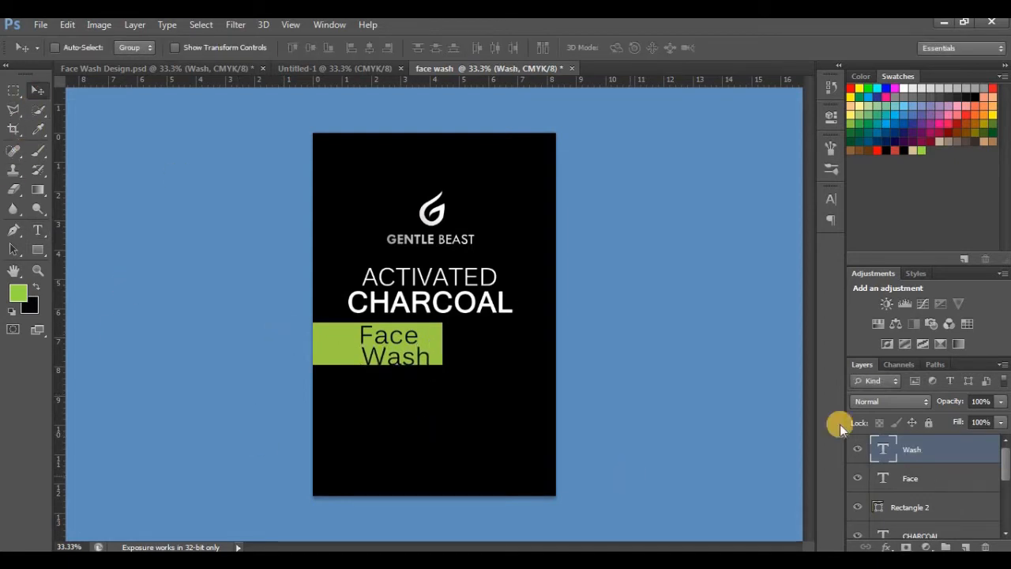
Step: Move the Face and Wash texts together slightly upward and place a vertical guide at their left edge
{"action": "left_click", "coordinate": [929, 480], "text": "shift"}
{"action": "left_click_drag", "start_coordinate": [414, 357], "coordinate": [415, 354]}
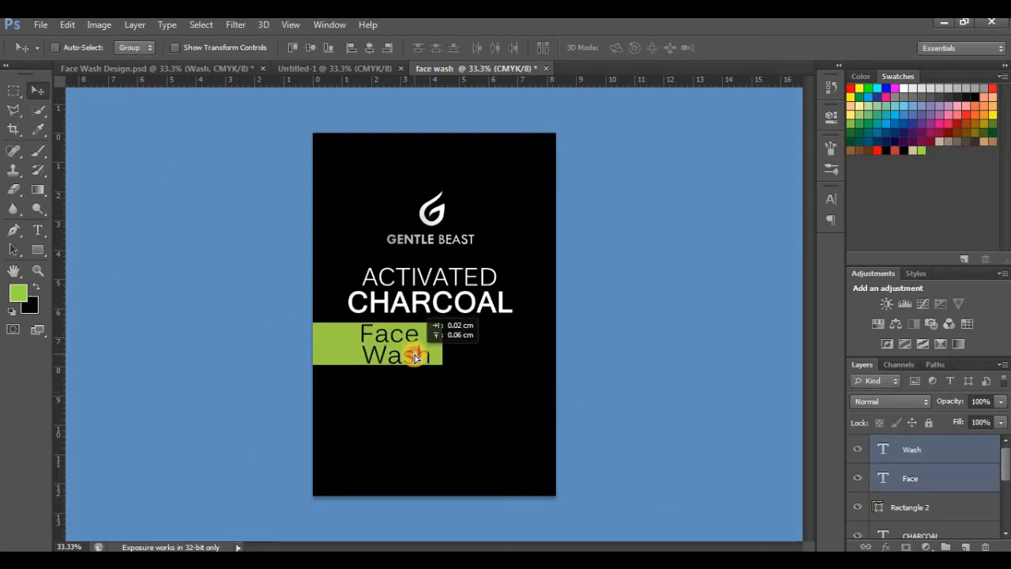
{"action": "left_click_drag", "start_coordinate": [59, 370], "coordinate": [362, 397]}
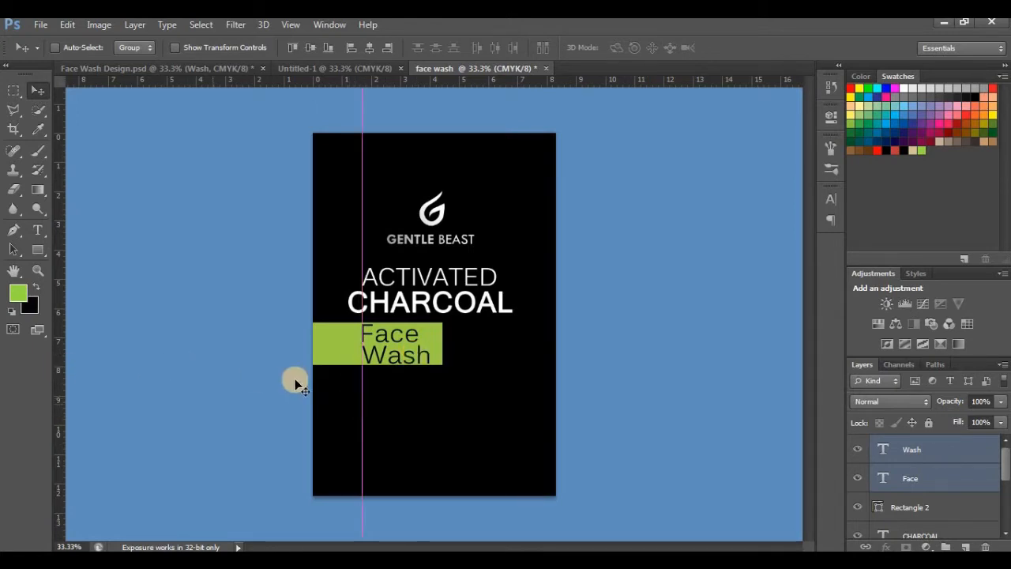
Step: Scale the green rectangle's height to about 112% so it frames the Face Wash text with more margin
{"action": "left_click", "coordinate": [921, 524]}
{"action": "left_click", "coordinate": [931, 495]}
{"action": "key", "text": "ctrl+t"}
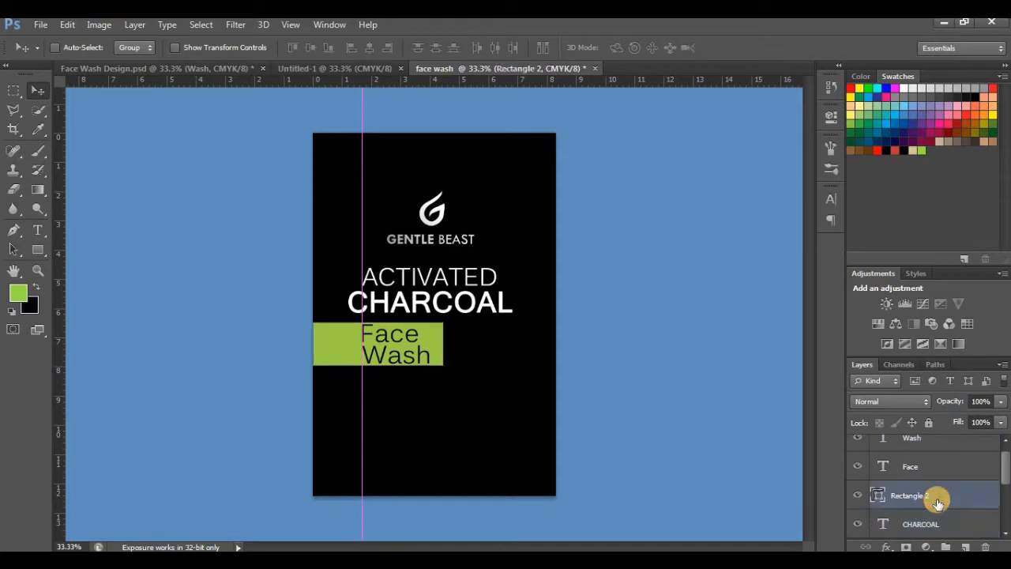
{"action": "left_click_drag", "start_coordinate": [378, 365], "coordinate": [329, 356]}
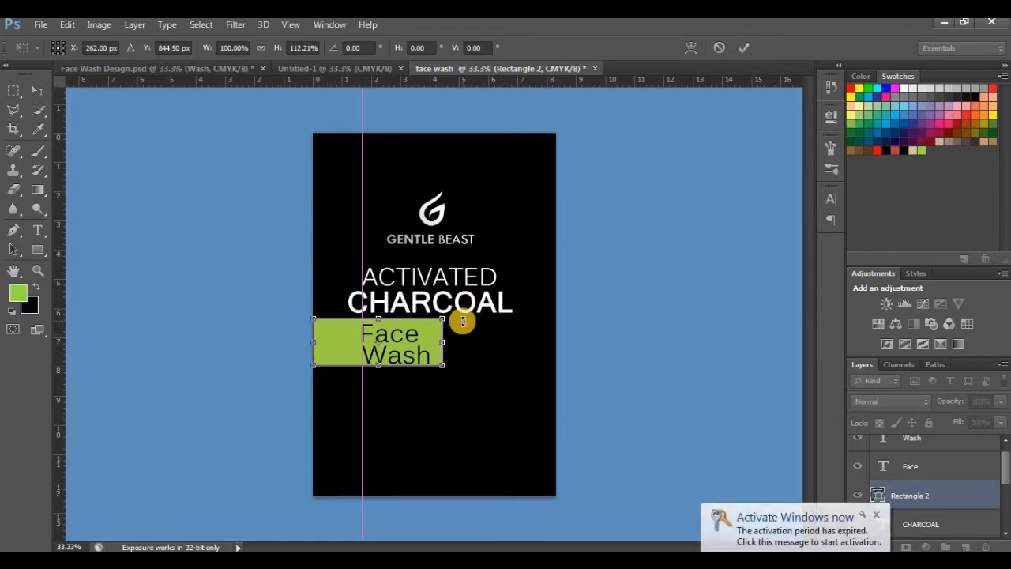
{"action": "left_click", "coordinate": [21, 91]}
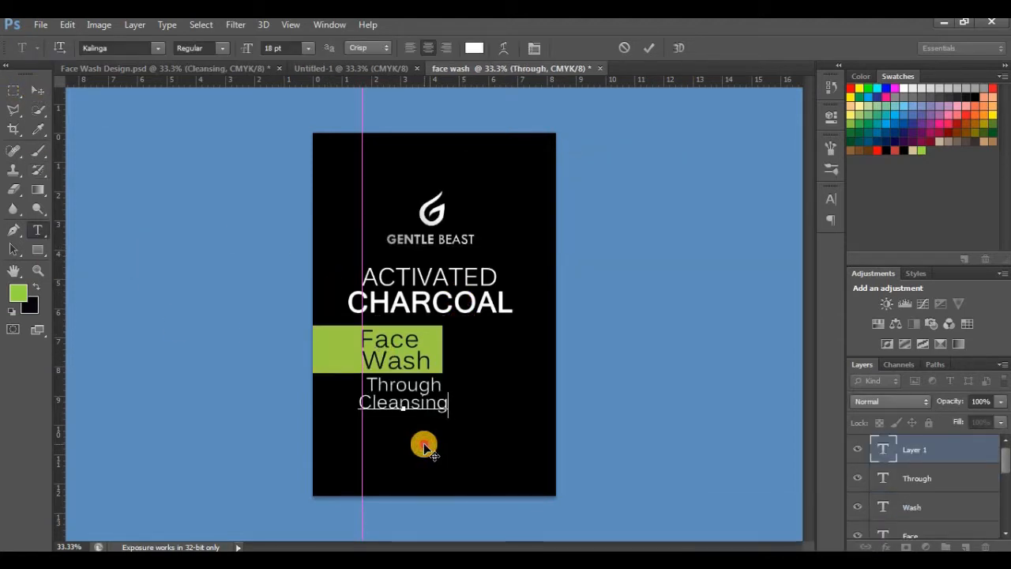
Step: Finish the Cleansing text beneath Through and scale it to about 82% so it fits under the width of Through
{"action": "key", "text": "ctrl+Return"}
{"action": "left_click", "coordinate": [36, 91]}
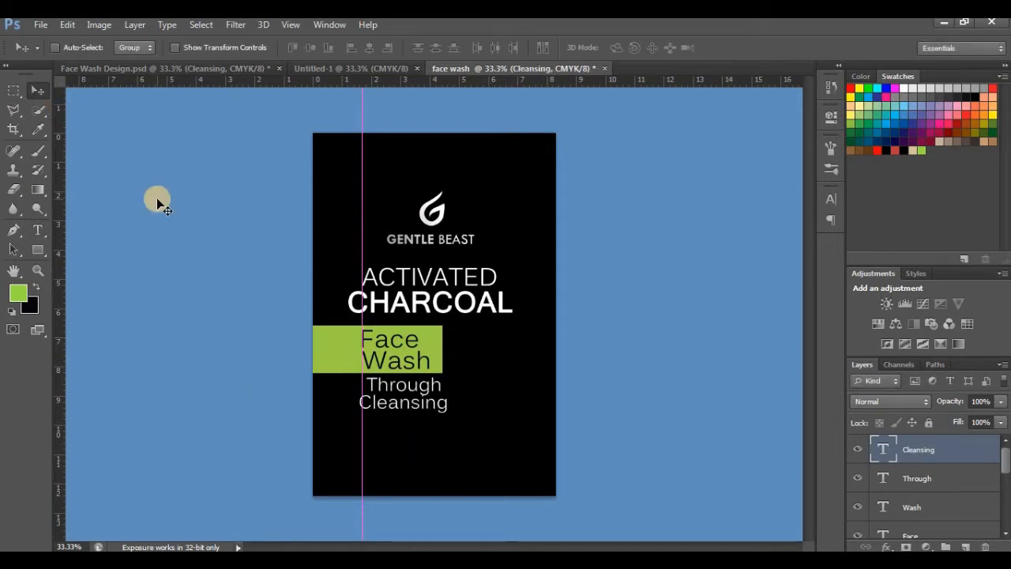
{"action": "key", "text": "ctrl+t"}
{"action": "key", "text": "ctrl+plus"}
{"action": "key", "text": "ctrl+plus"}
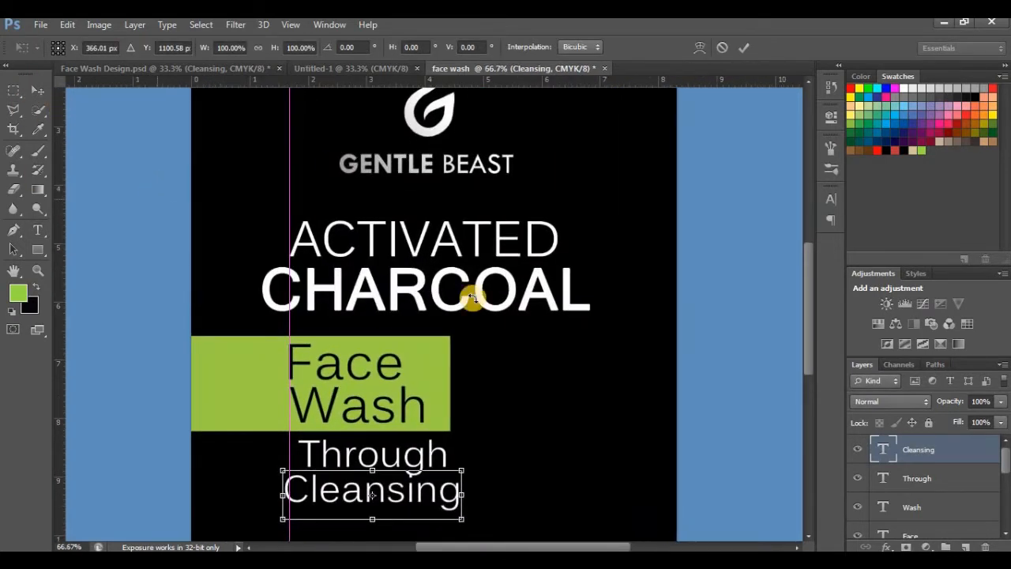
{"action": "scroll", "coordinate": [652, 377], "scroll_direction": "down", "scroll_amount": 3}
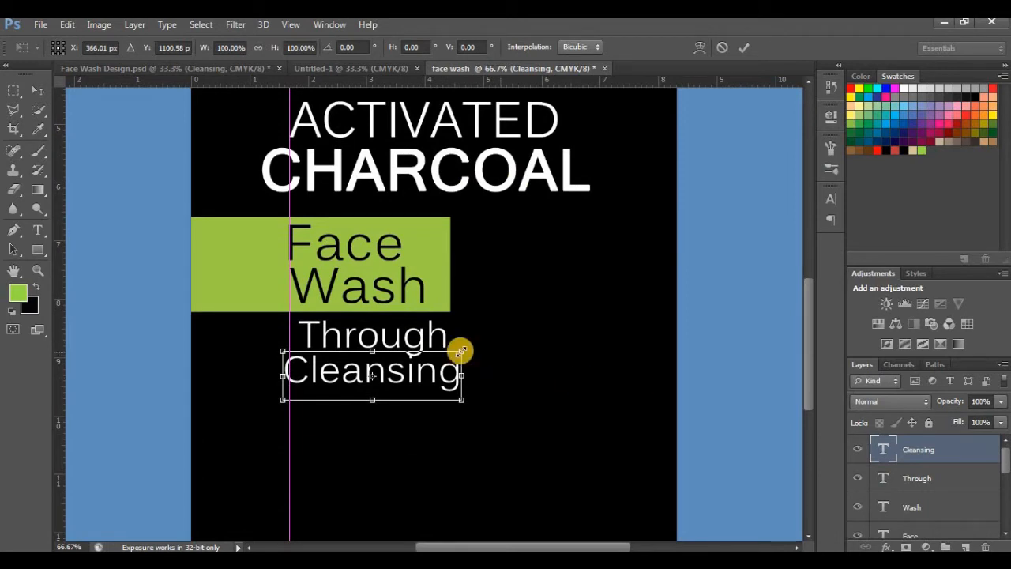
{"action": "left_click_drag", "start_coordinate": [461, 351], "coordinate": [425, 368]}
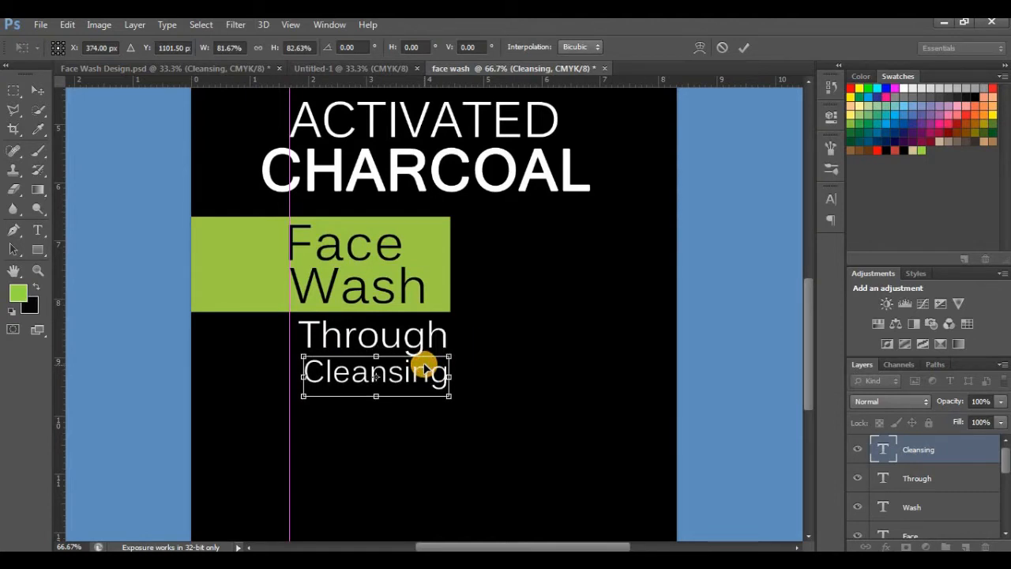
{"action": "left_click", "coordinate": [38, 90]}
{"action": "left_click", "coordinate": [450, 235]}
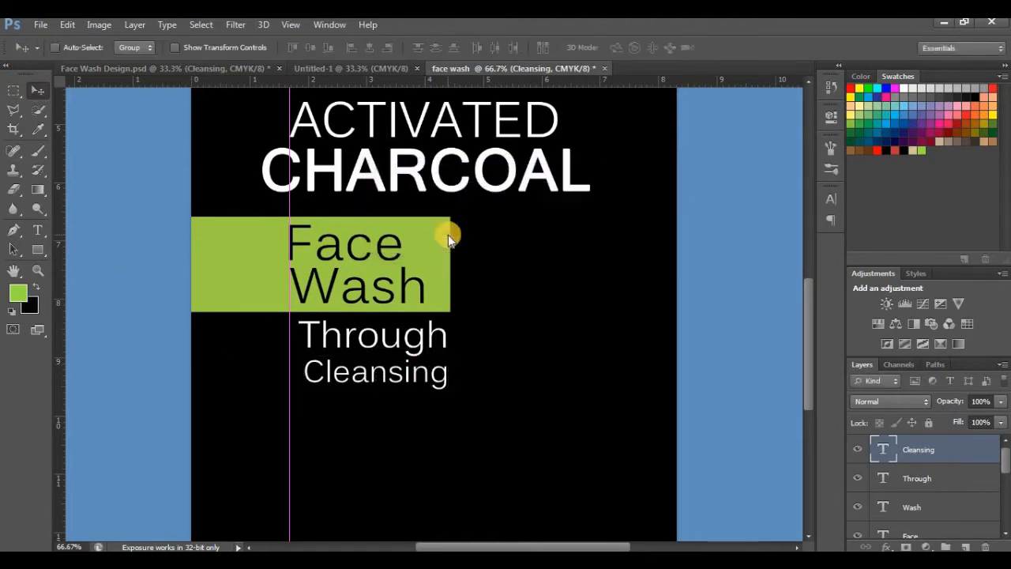
Step: Turn off Smart Guides and move the Cleansing text slightly up, closer beneath Through
{"action": "left_click", "coordinate": [328, 27]}
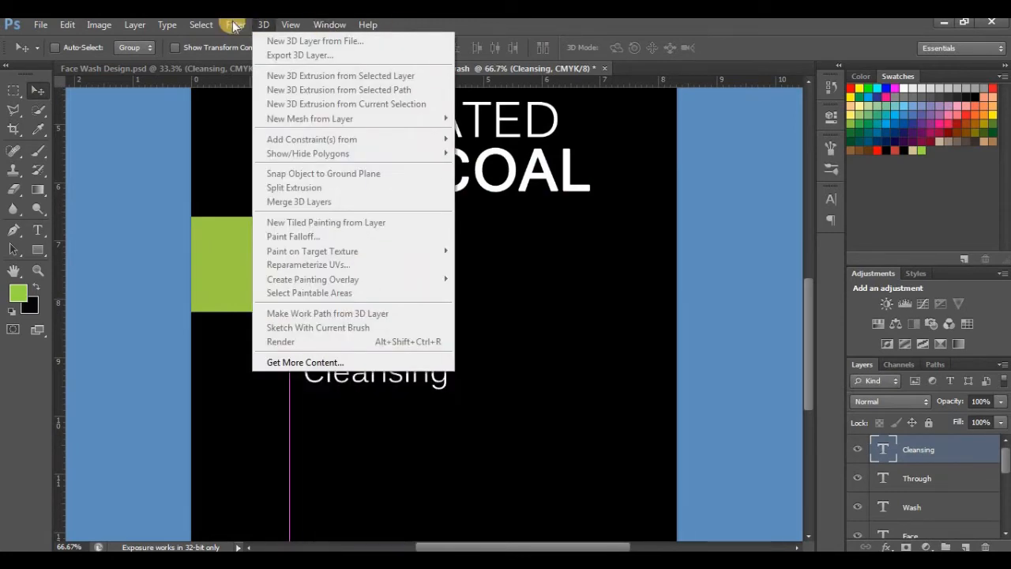
{"action": "mouse_move", "coordinate": [291, 27]}
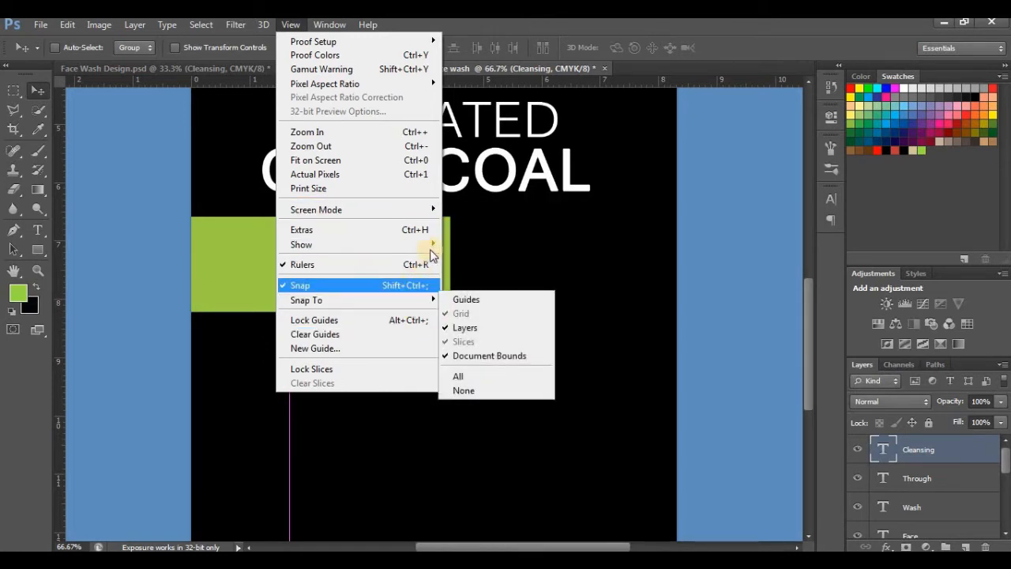
{"action": "mouse_move", "coordinate": [433, 253]}
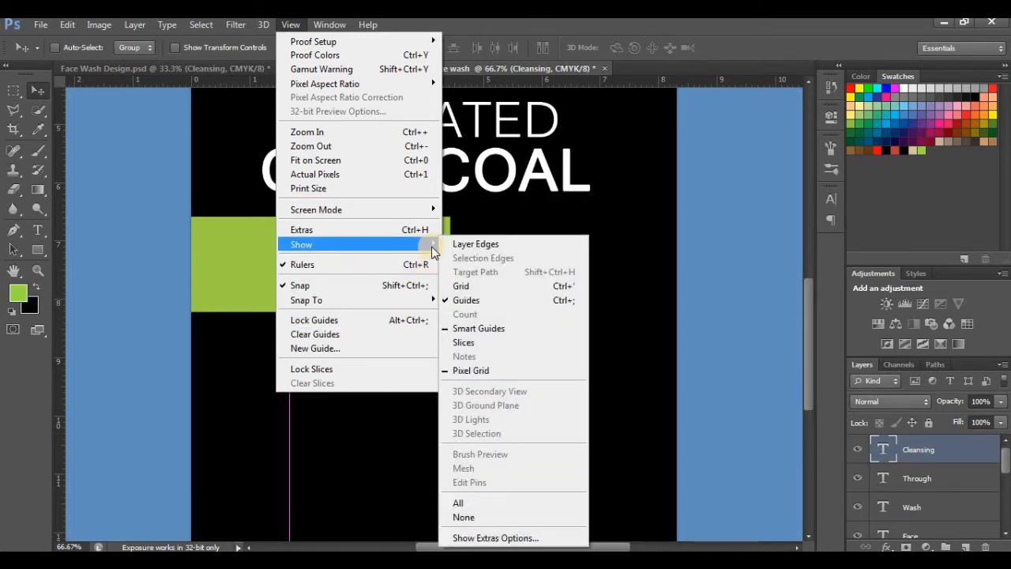
{"action": "left_click", "coordinate": [492, 328]}
{"action": "left_click_drag", "start_coordinate": [421, 373], "coordinate": [423, 375]}
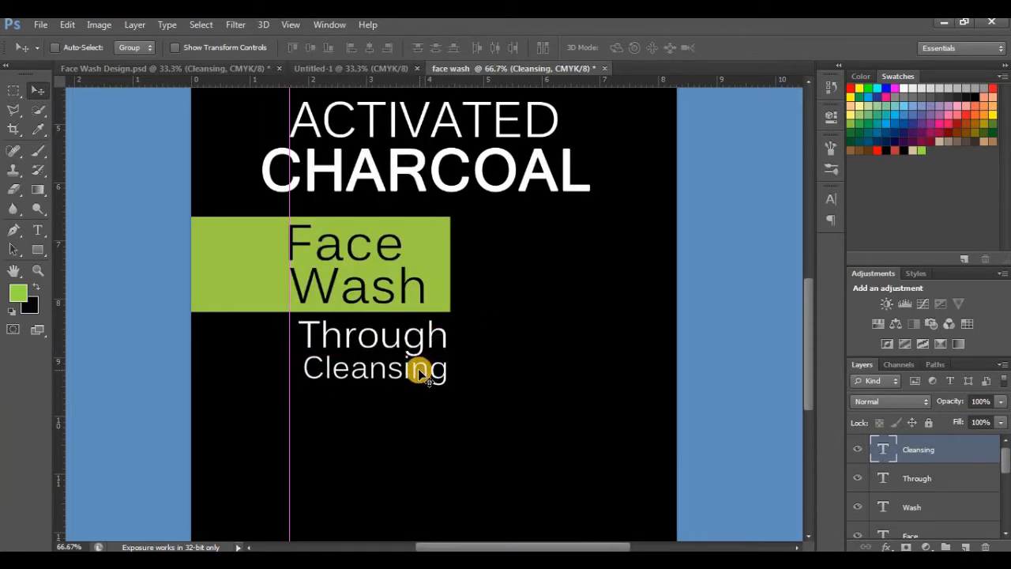
{"action": "left_click", "coordinate": [419, 371]}
Step: Paste the text Oil & Dust Removal in white 8 pt Kalinga beneath Cleansing and scale it to about 91%
{"action": "type", "text": "Oil & Dust Removal"}
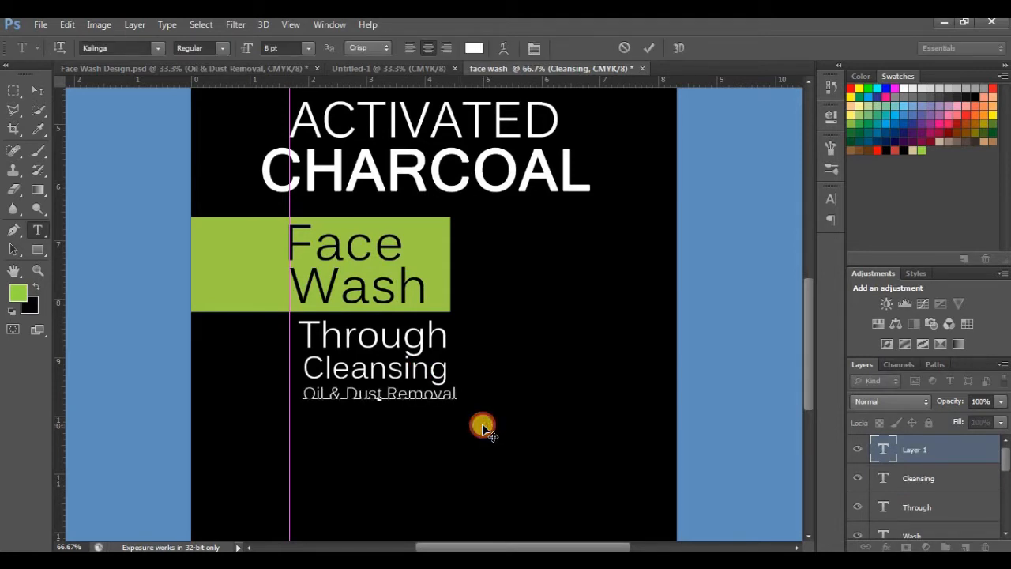
{"action": "left_click", "coordinate": [37, 90]}
{"action": "key", "text": "ctrl+t"}
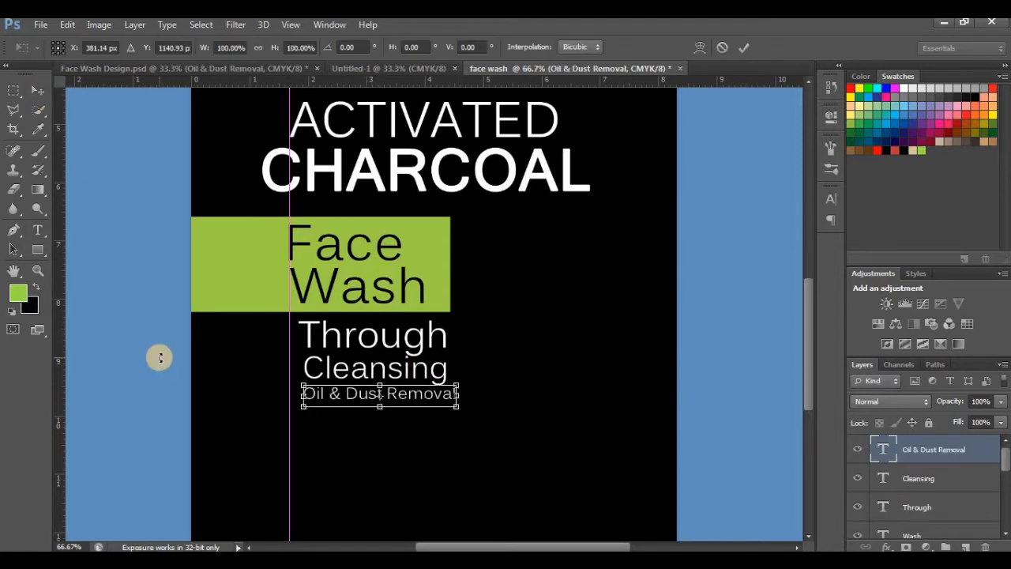
{"action": "left_click_drag", "start_coordinate": [456, 384], "coordinate": [438, 395]}
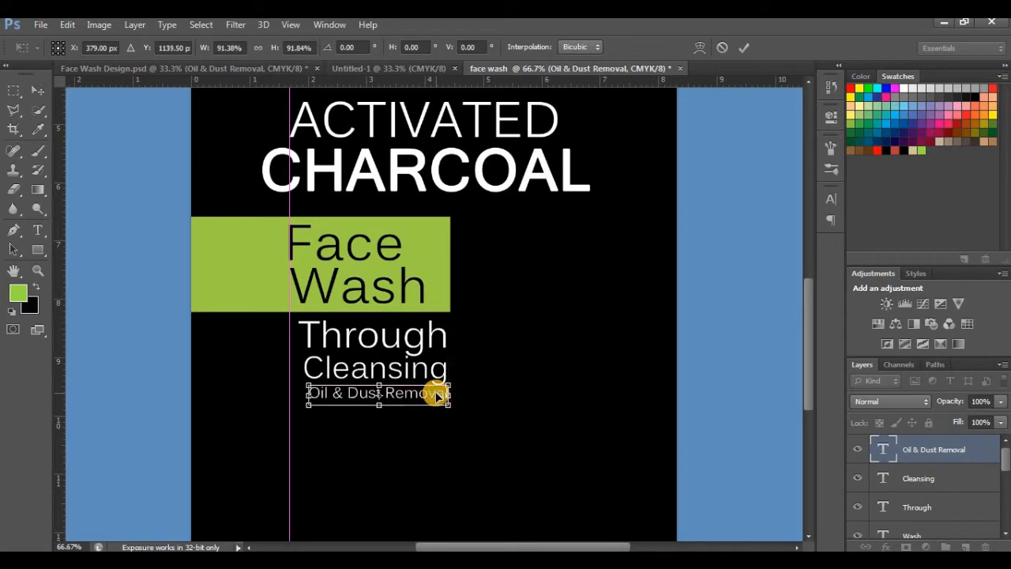
{"action": "left_click", "coordinate": [35, 89]}
{"action": "left_click", "coordinate": [451, 231]}
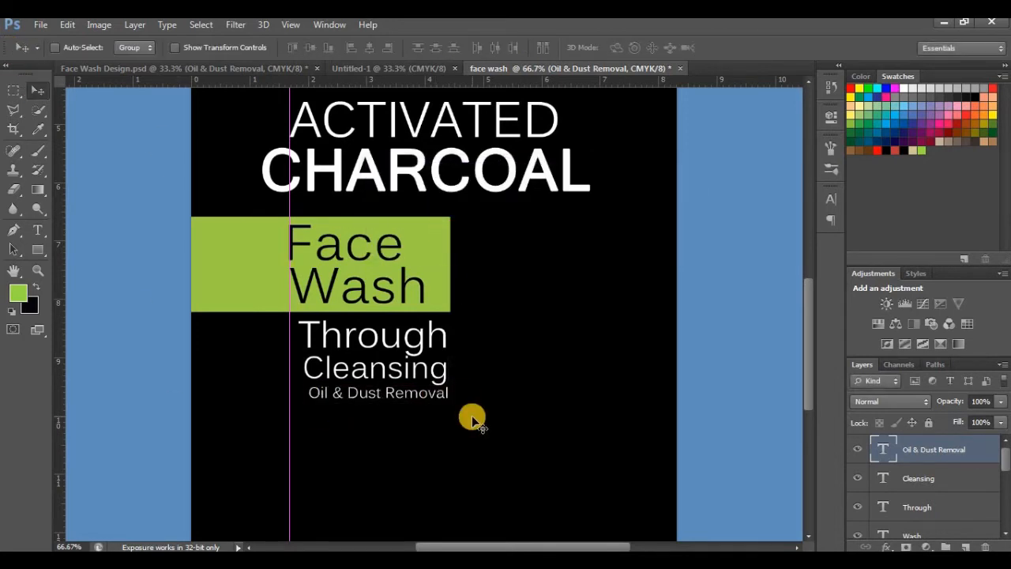
Step: Add the left-aligned Lorem ipsum paragraph in white 8 pt Kalinga beneath Oil & Dust Removal and scale it to about 79%
{"action": "left_click", "coordinate": [358, 219]}
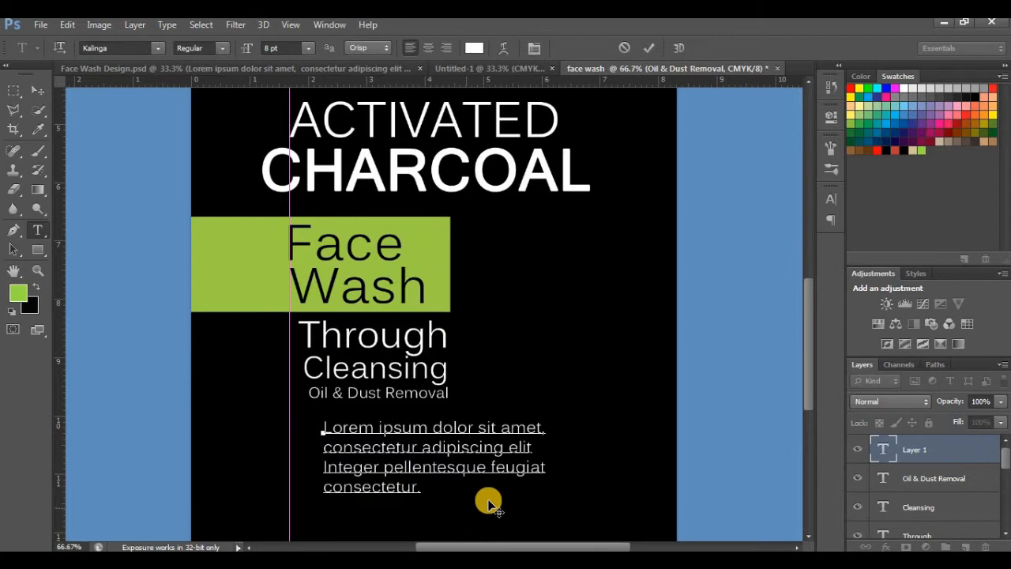
{"action": "mouse_move", "coordinate": [489, 502]}
{"action": "left_mouse_down"}
{"action": "mouse_move", "coordinate": [469, 496]}
{"action": "mouse_move", "coordinate": [472, 481]}
{"action": "mouse_move", "coordinate": [472, 492]}
{"action": "left_mouse_up"}
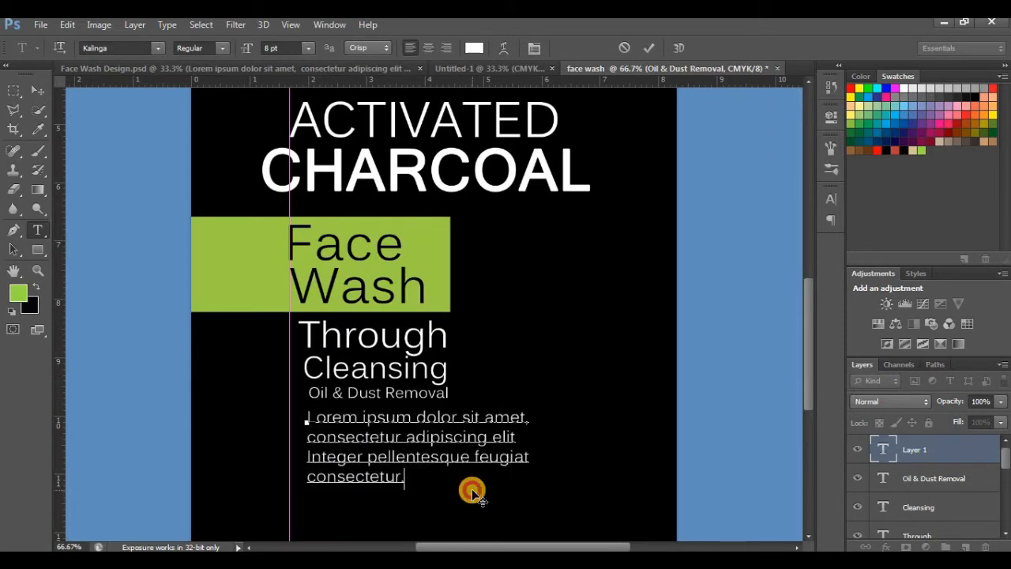
{"action": "left_click", "coordinate": [37, 90]}
{"action": "key", "text": "ctrl+t"}
{"action": "left_click_drag", "start_coordinate": [533, 407], "coordinate": [474, 434]}
{"action": "scroll", "coordinate": [806, 371], "scroll_direction": "down", "scroll_amount": 2}
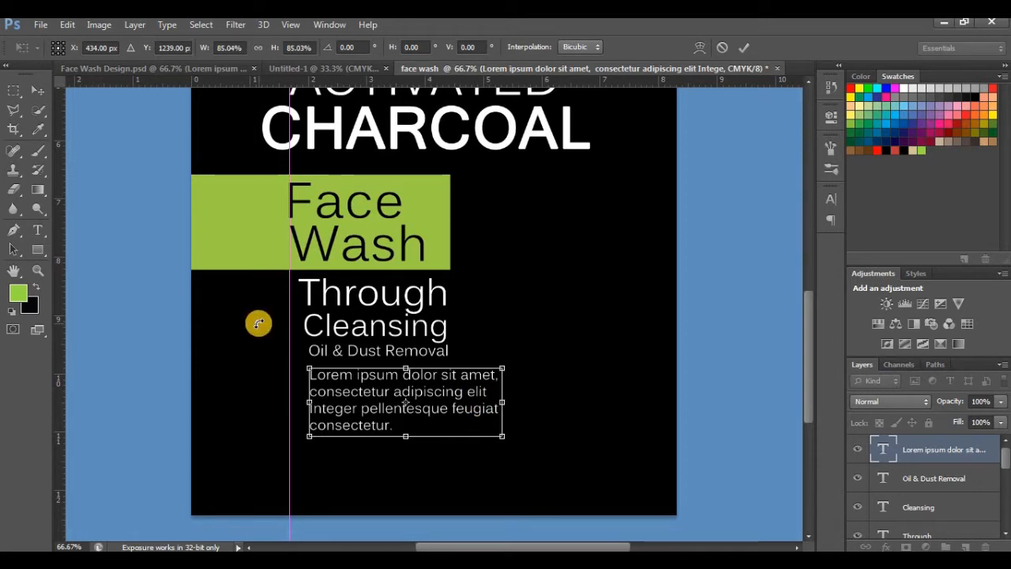
{"action": "left_click_drag", "start_coordinate": [502, 368], "coordinate": [468, 388]}
{"action": "left_click", "coordinate": [36, 96]}
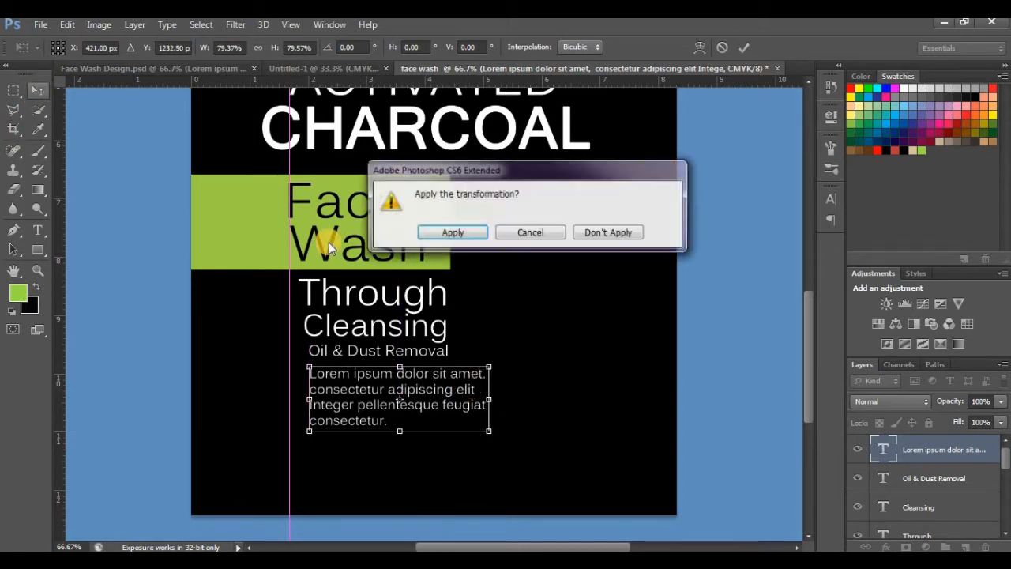
{"action": "left_click", "coordinate": [450, 230]}
Step: Move the vertical guide to the left edge of Through and align the Lorem ipsum paragraph with it
{"action": "left_click", "coordinate": [324, 68]}
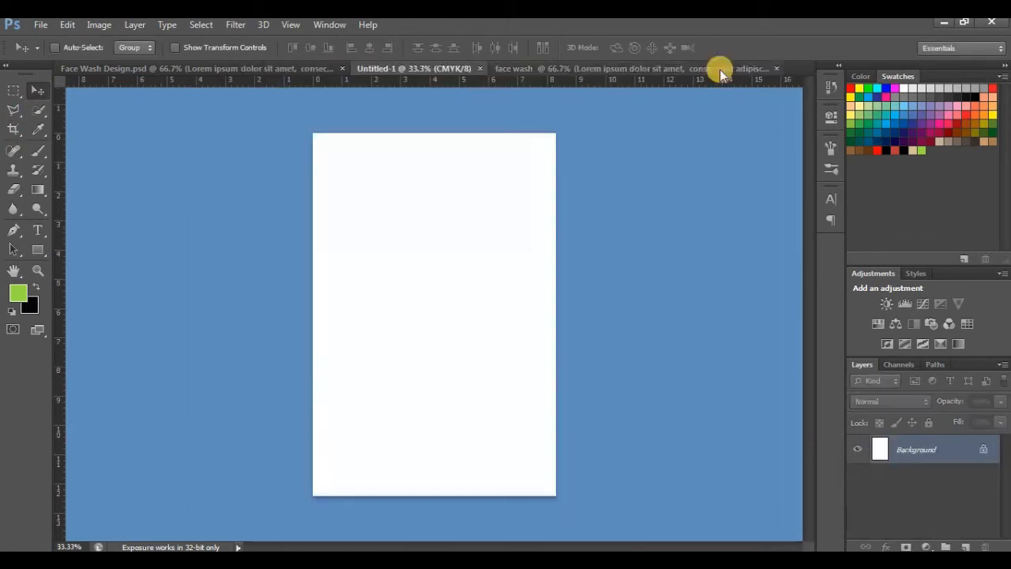
{"action": "left_click", "coordinate": [720, 70]}
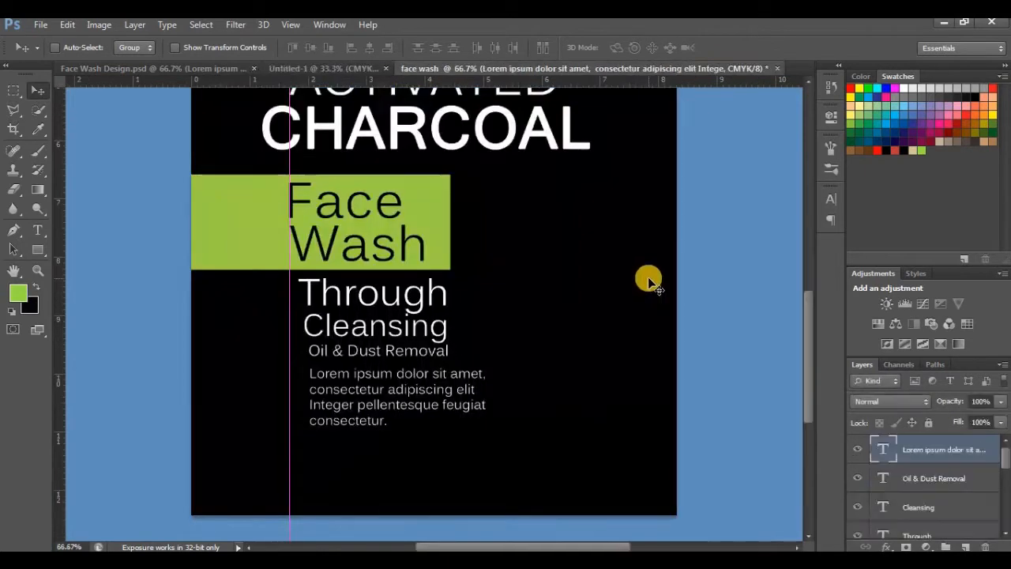
{"action": "mouse_move", "coordinate": [289, 457]}
{"action": "left_mouse_down"}
{"action": "mouse_move", "coordinate": [309, 457]}
{"action": "mouse_move", "coordinate": [299, 456]}
{"action": "left_mouse_up"}
{"action": "right_click", "coordinate": [289, 457]}
{"action": "left_click", "coordinate": [289, 456]}
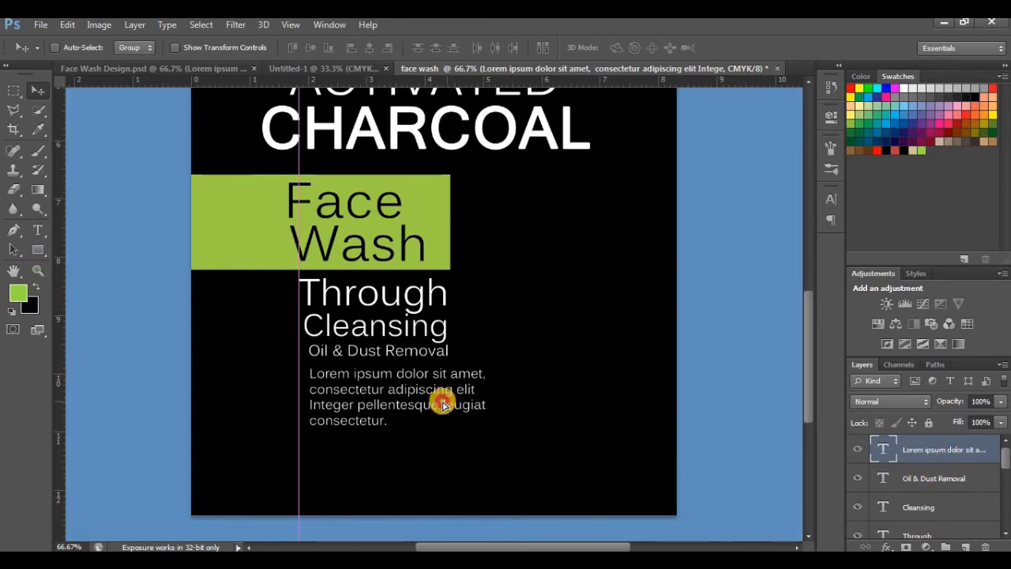
{"action": "left_click_drag", "start_coordinate": [443, 400], "coordinate": [443, 405]}
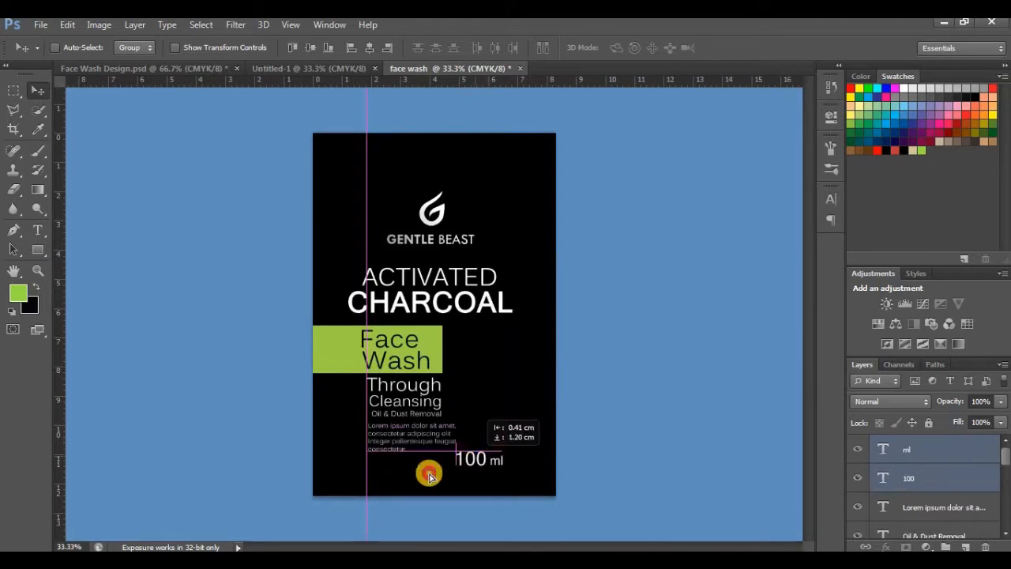
Step: Place the white 100 ml text beneath the paragraph and bring the charcoal briquette image in to the right of the green rectangle
{"action": "left_click_drag", "start_coordinate": [455, 462], "coordinate": [388, 468]}
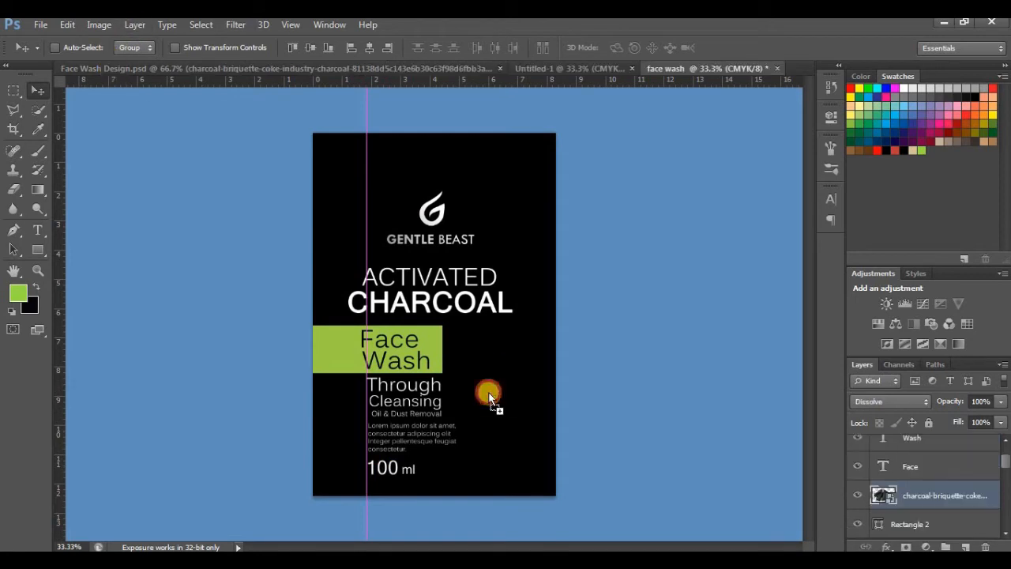
{"action": "left_click_drag", "start_coordinate": [485, 395], "coordinate": [502, 354]}
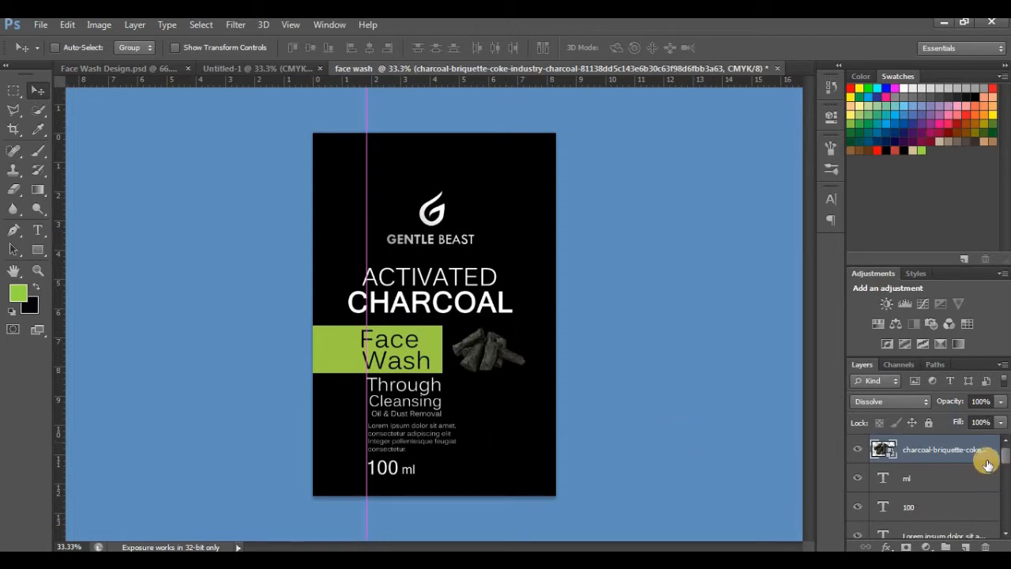
{"action": "mouse_move", "coordinate": [1005, 464]}
{"action": "left_mouse_down"}
{"action": "mouse_move", "coordinate": [1002, 499]}
{"action": "mouse_move", "coordinate": [1005, 457]}
{"action": "left_mouse_up"}
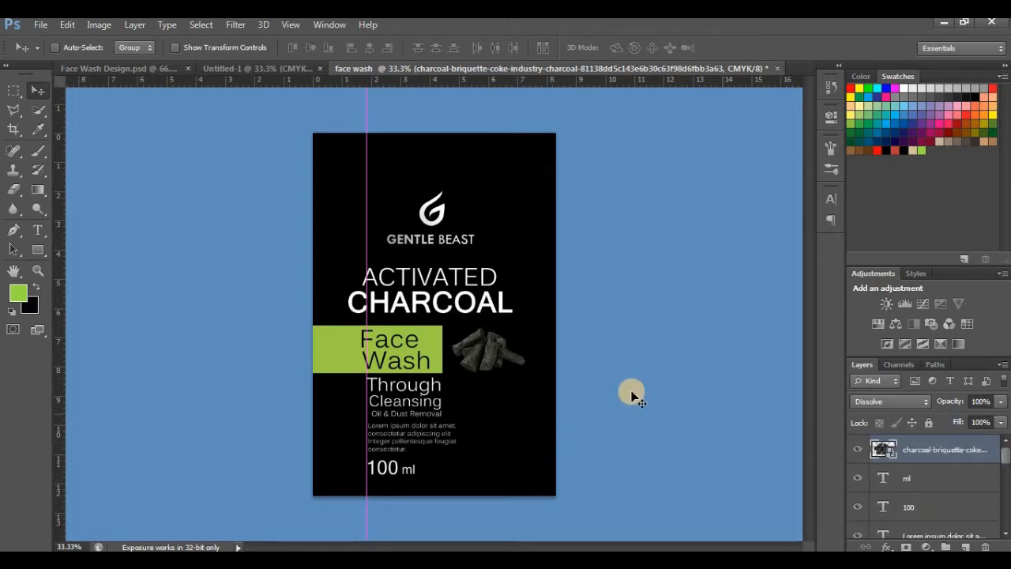
Step: Save the label in Photoshop PSD format as face wash01 in the ADOBE PHOTOSHOP ELEMENTS folder
{"action": "left_click", "coordinate": [40, 25]}
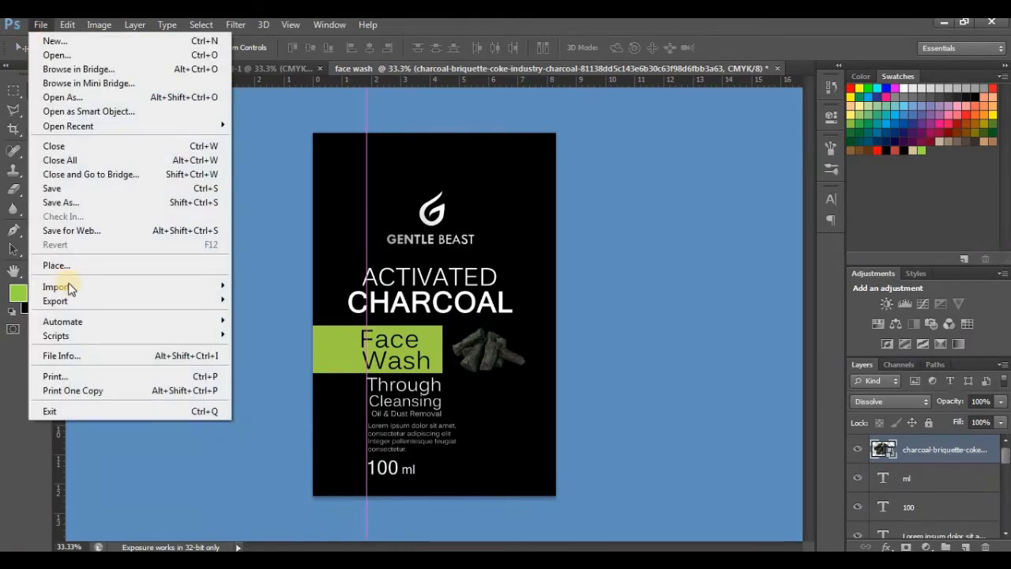
{"action": "left_click", "coordinate": [49, 198]}
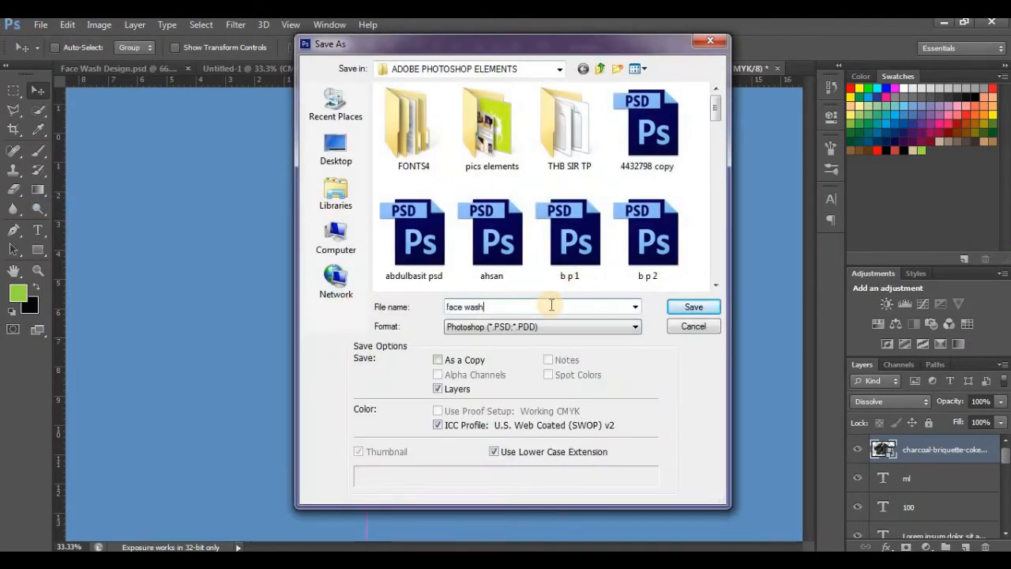
{"action": "left_click", "coordinate": [573, 327]}
{"action": "left_click", "coordinate": [667, 308]}
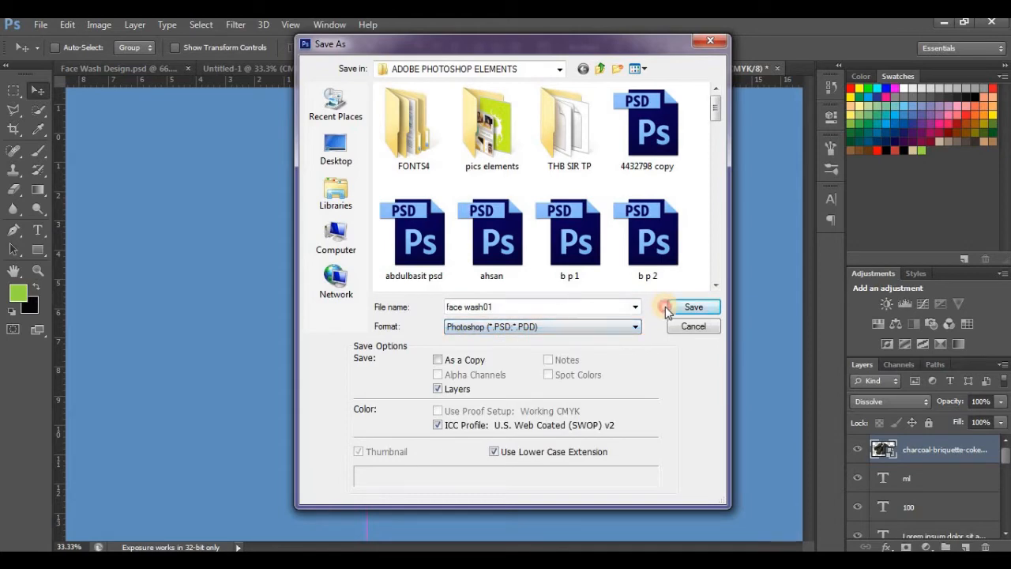
{"action": "left_click", "coordinate": [689, 308]}
{"action": "left_click", "coordinate": [672, 177]}
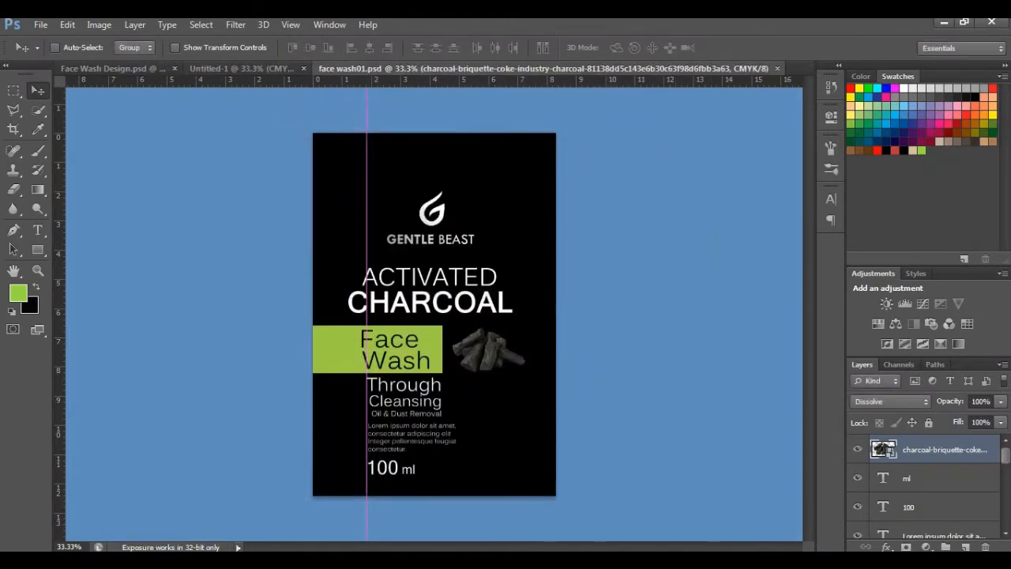
Step: Save a JPEG copy of the label as face wash01.jpg in the same folder
{"action": "left_click", "coordinate": [35, 25]}
{"action": "left_click", "coordinate": [68, 201]}
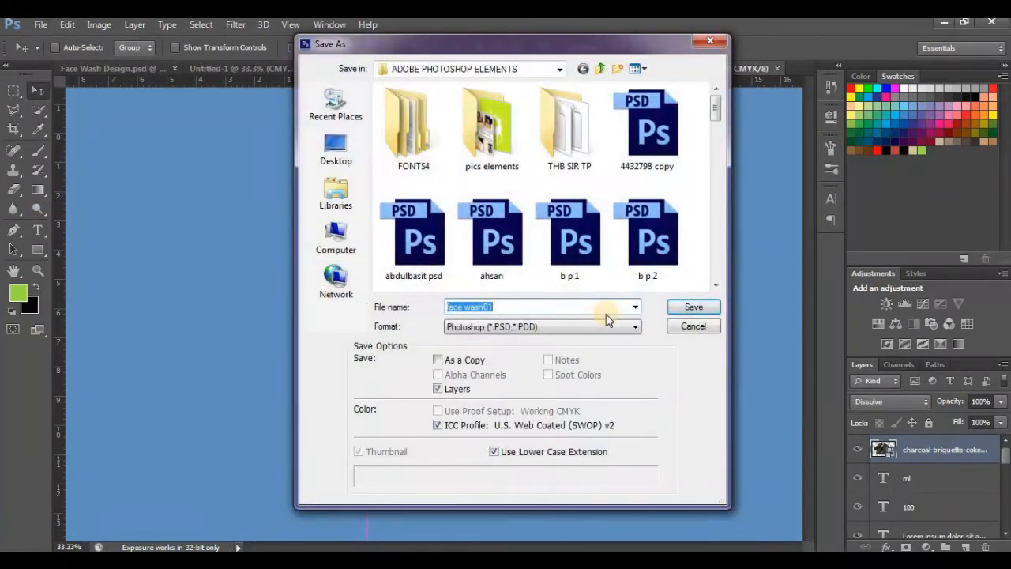
{"action": "left_click", "coordinate": [579, 328]}
{"action": "left_click", "coordinate": [599, 393]}
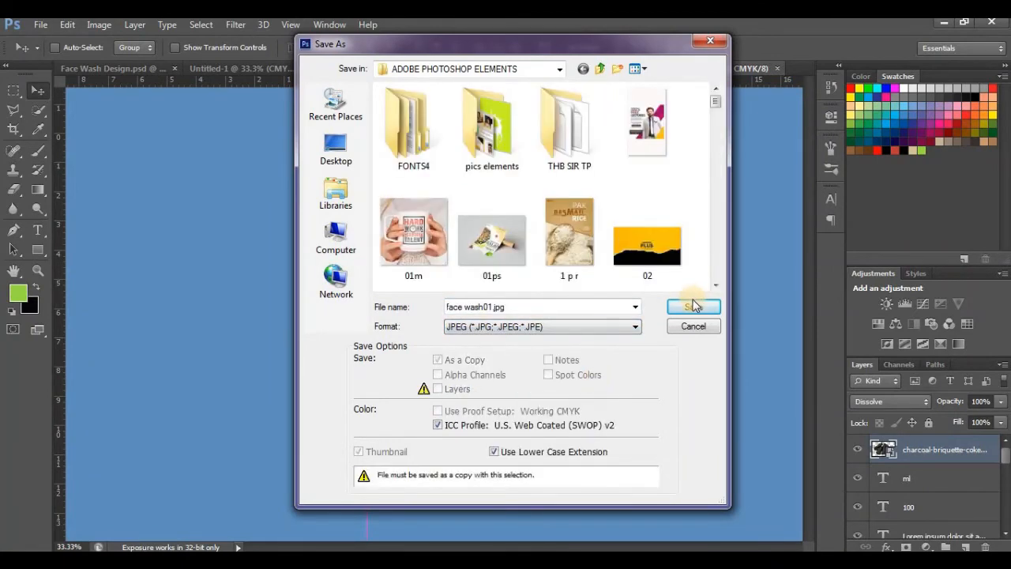
{"action": "left_click", "coordinate": [693, 307]}
{"action": "left_click", "coordinate": [589, 150]}
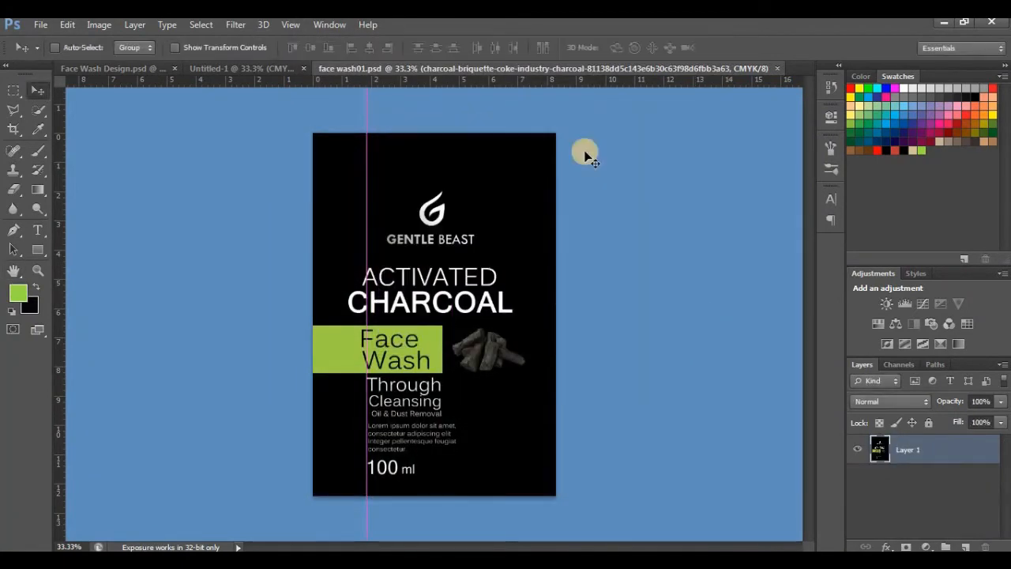
Step: Close the blank Untitled-1 document
{"action": "left_click", "coordinate": [250, 68]}
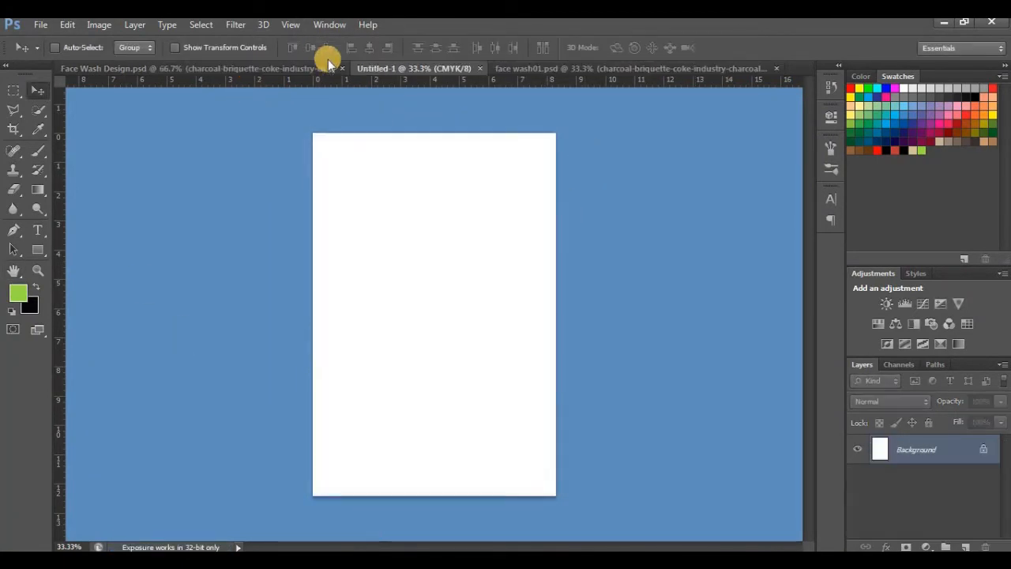
{"action": "left_click", "coordinate": [482, 68]}
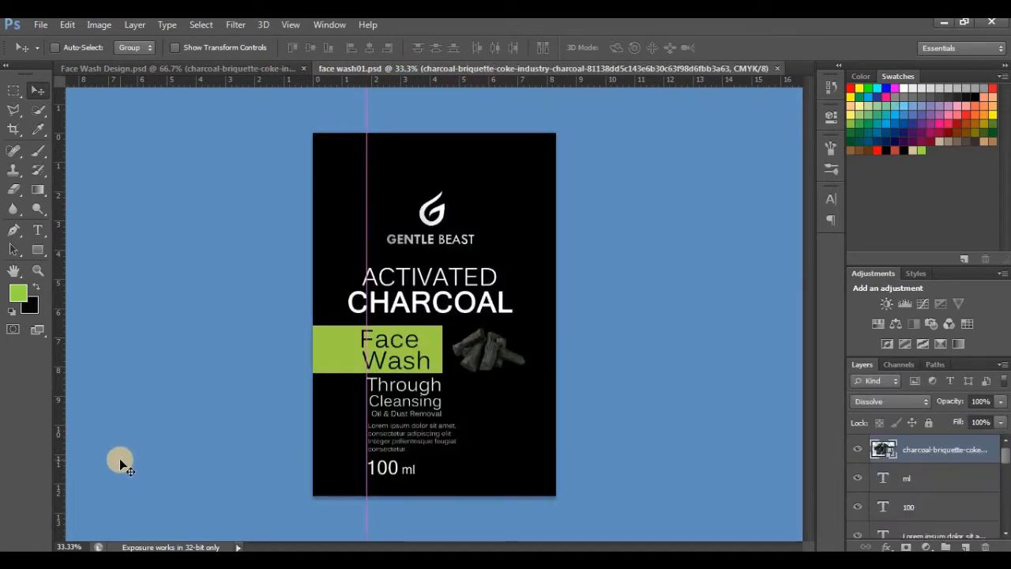
Step: Open the Mockup 1 Photoshop file from the Free_Cosmetic_Tube_Mockup_Set folder in Windows Explorer and hide its Mockupfree.co layer
{"action": "left_click", "coordinate": [106, 497]}
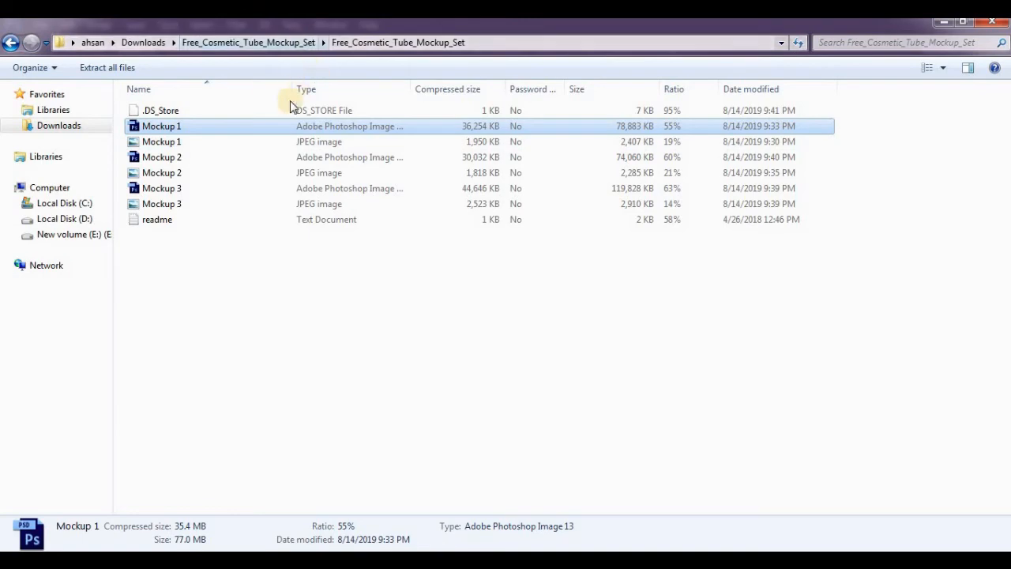
{"action": "double_click", "coordinate": [285, 131]}
{"action": "left_click", "coordinate": [157, 559]}
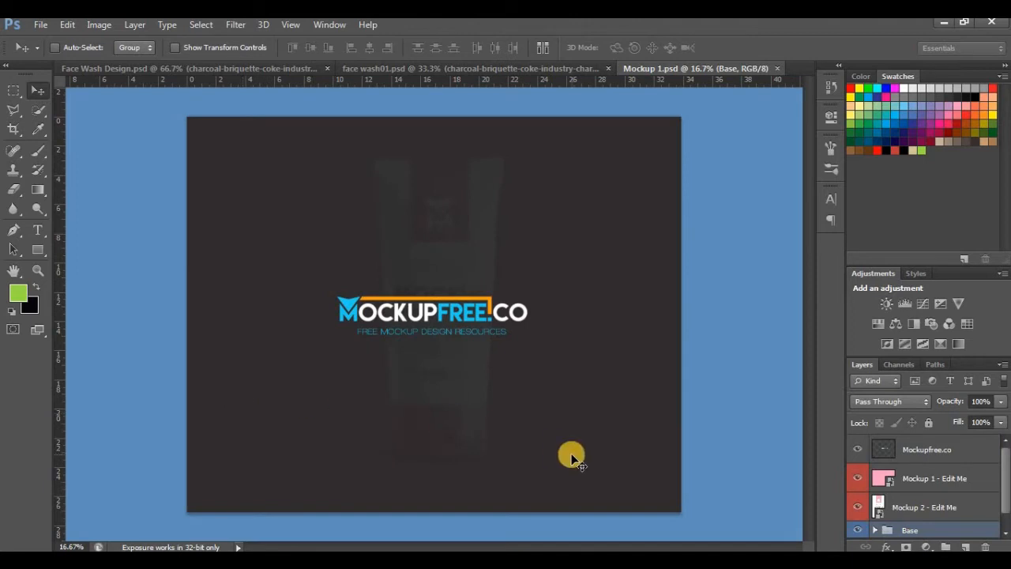
{"action": "left_click", "coordinate": [857, 449]}
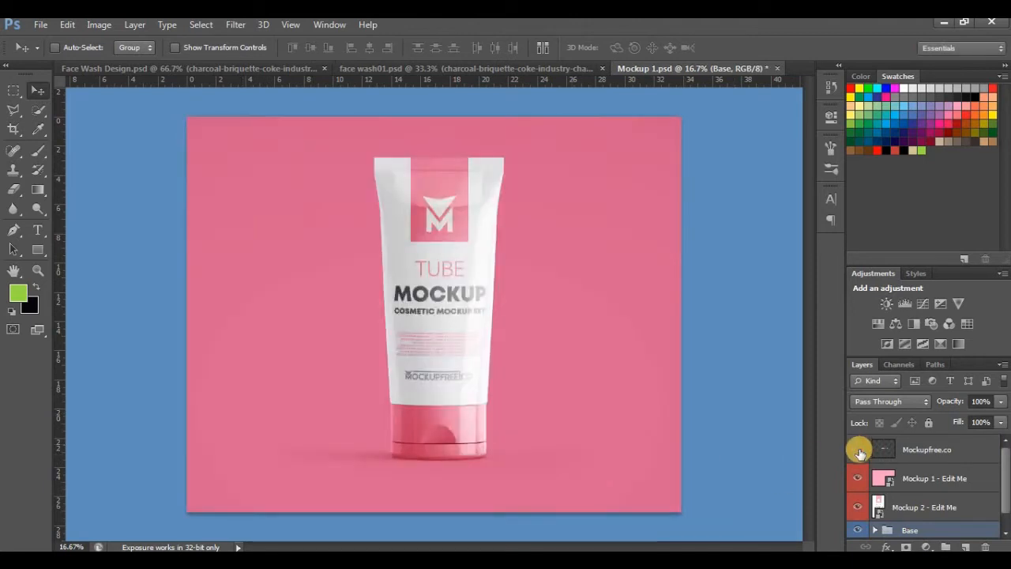
Step: Open the contents of the Mockup 2 - Edit Me smart object for editing
{"action": "left_click", "coordinate": [919, 507]}
{"action": "right_click", "coordinate": [919, 508]}
{"action": "left_click", "coordinate": [756, 123]}
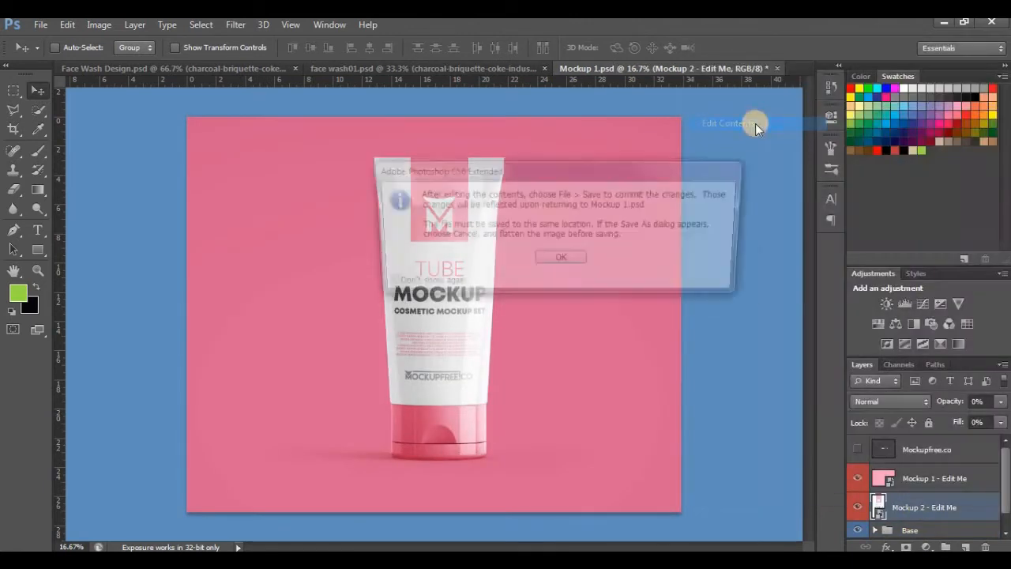
{"action": "left_click", "coordinate": [561, 262]}
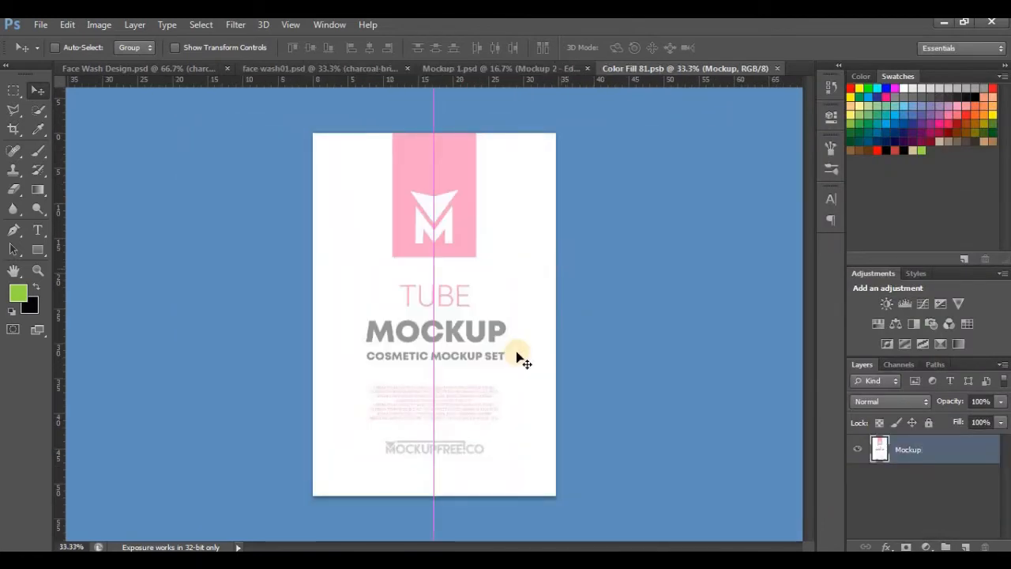
Step: Open face wash01.jpg from the ADOBE PHOTOSHOP ELEMENTS folder and convert its background into a regular layer
{"action": "left_click", "coordinate": [38, 26]}
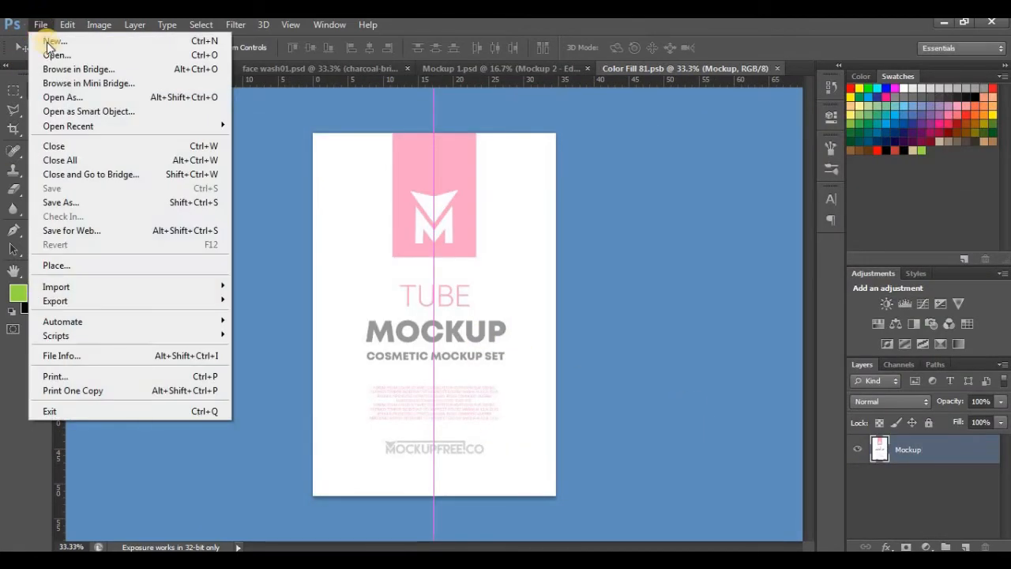
{"action": "left_click", "coordinate": [52, 62]}
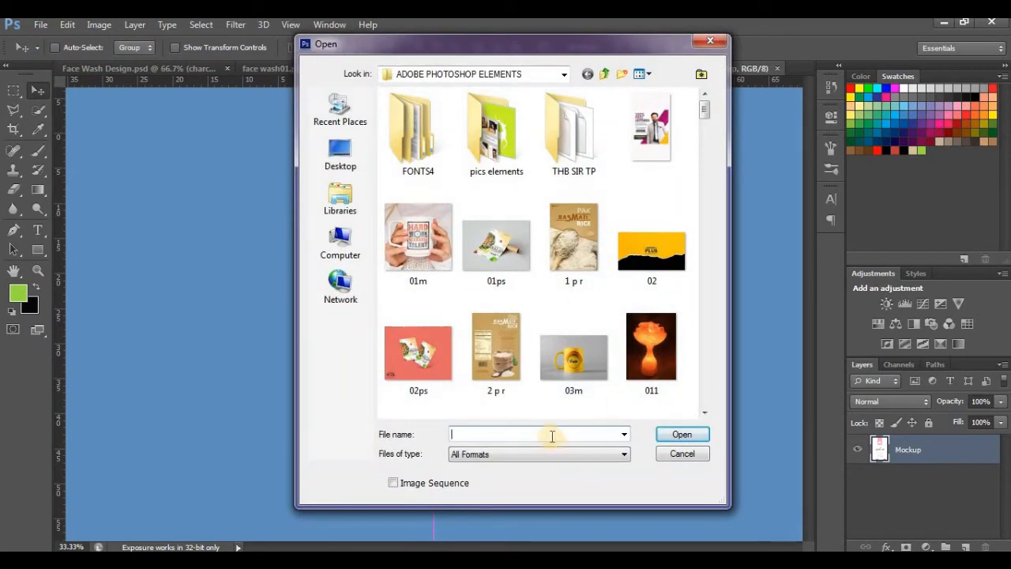
{"action": "left_click", "coordinate": [552, 431]}
{"action": "type", "text": "f"}
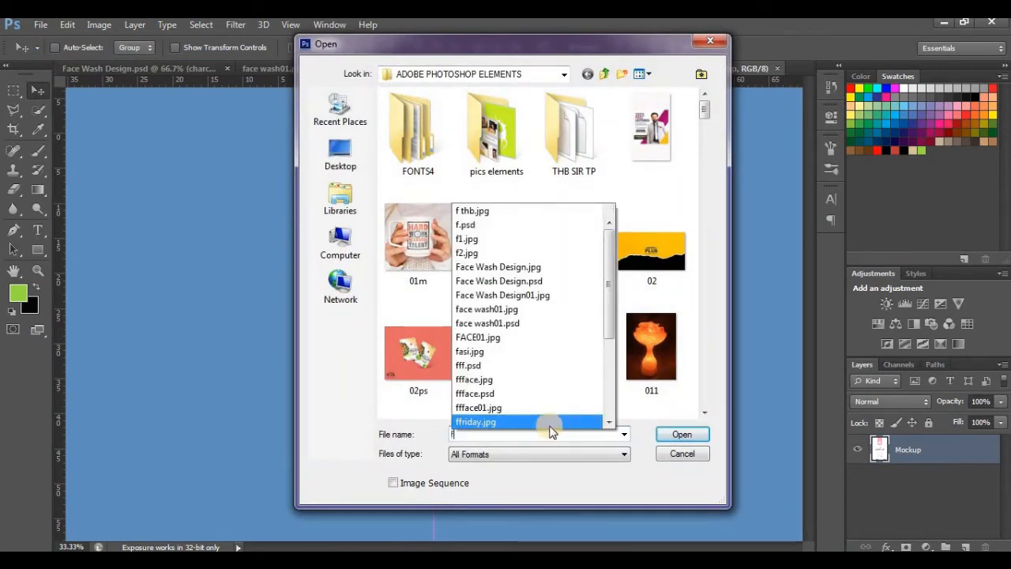
{"action": "left_click", "coordinate": [533, 311]}
{"action": "left_click", "coordinate": [695, 434]}
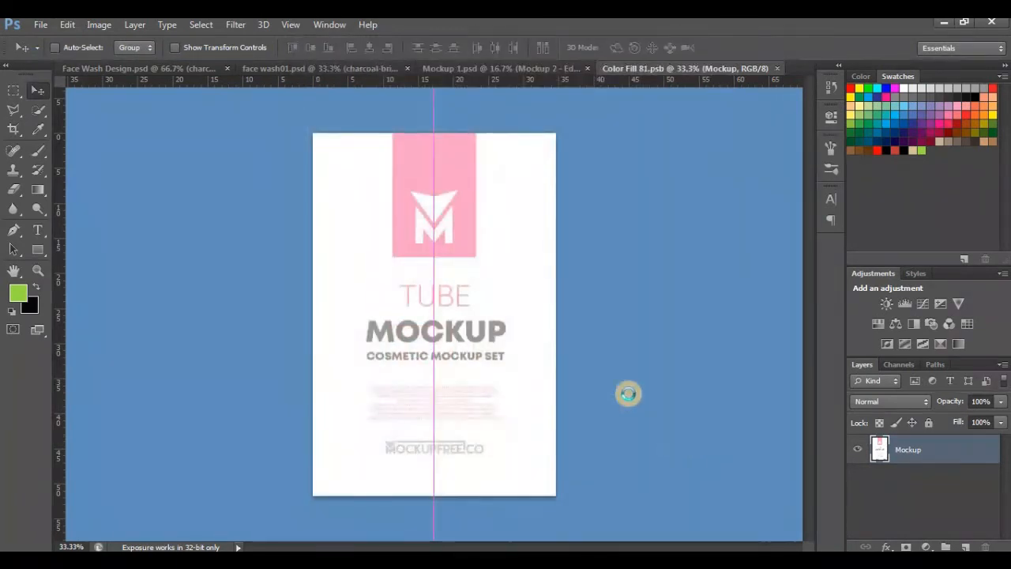
{"action": "double_click", "coordinate": [932, 451]}
{"action": "key", "text": "Return"}
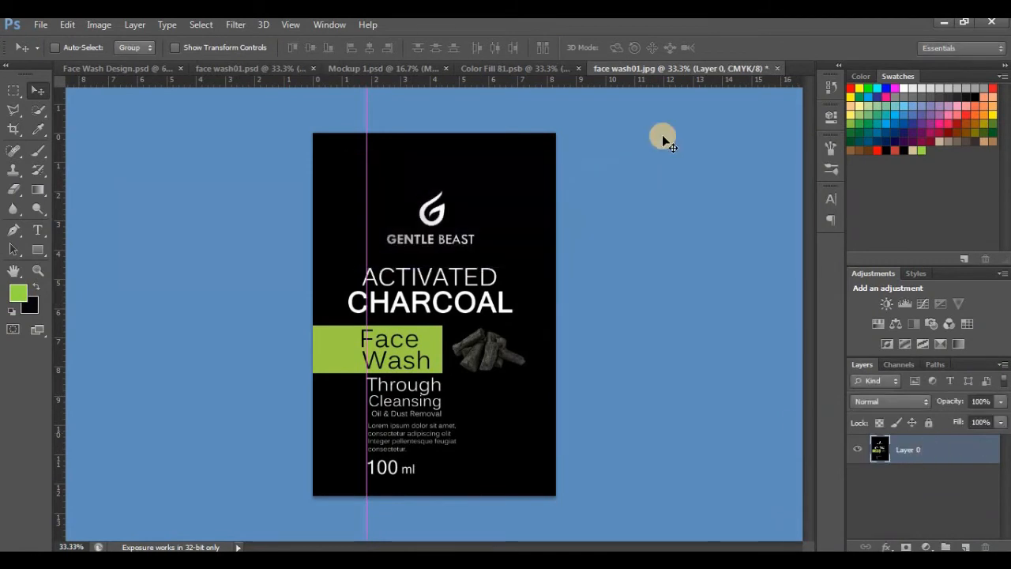
Step: Copy the label artwork from face wash01.jpg into Color Fill 81.psb and position it to cover the whole canvas
{"action": "left_click", "coordinate": [490, 68]}
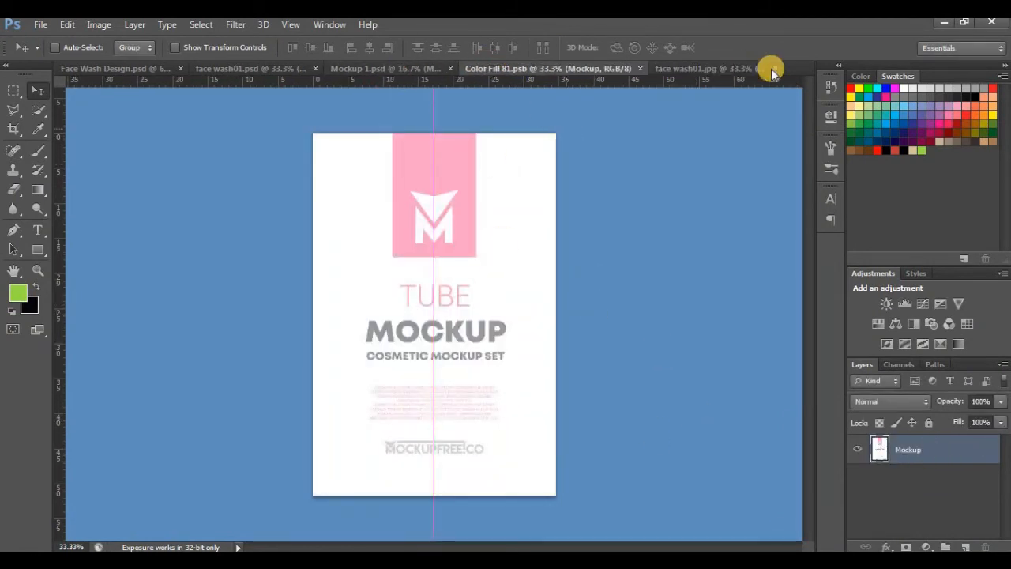
{"action": "left_click", "coordinate": [702, 68]}
{"action": "left_click_drag", "start_coordinate": [450, 340], "coordinate": [489, 202]}
{"action": "left_click_drag", "start_coordinate": [489, 202], "coordinate": [451, 348]}
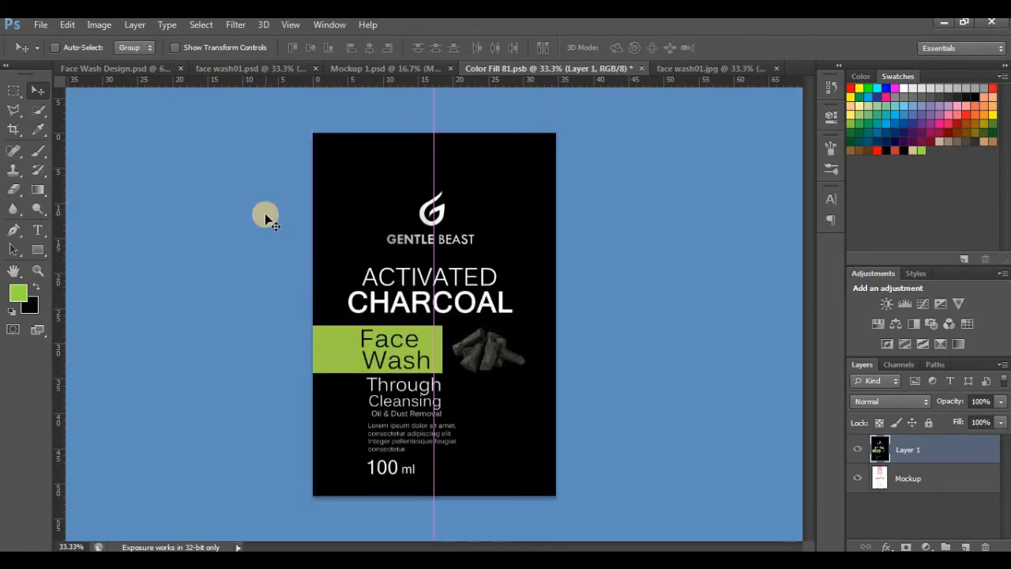
Step: Save the edited smart object Color Fill 81.psb and check the label on the tube in Mockup 1.psd up close
{"action": "left_click", "coordinate": [47, 26]}
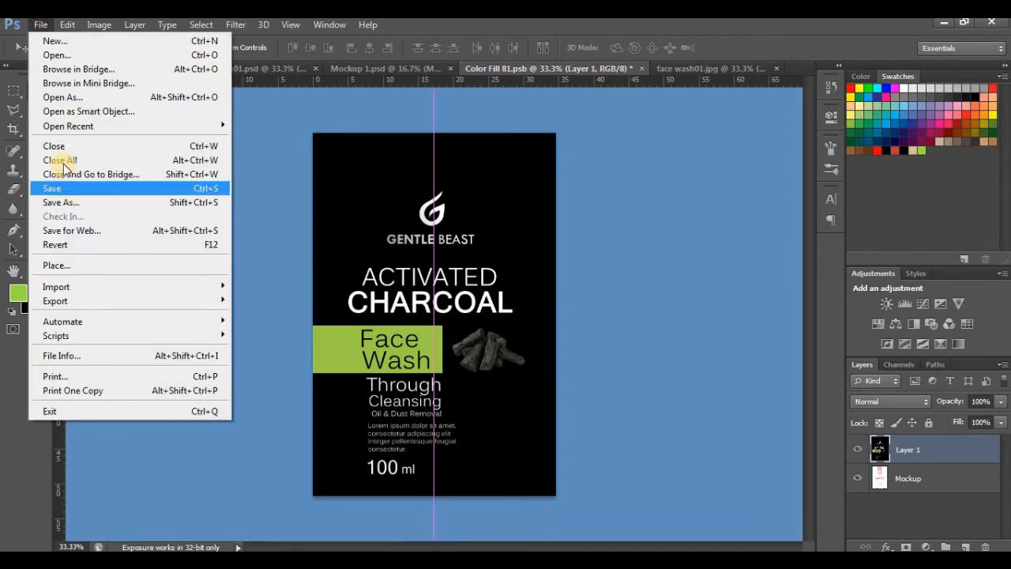
{"action": "left_click", "coordinate": [65, 191]}
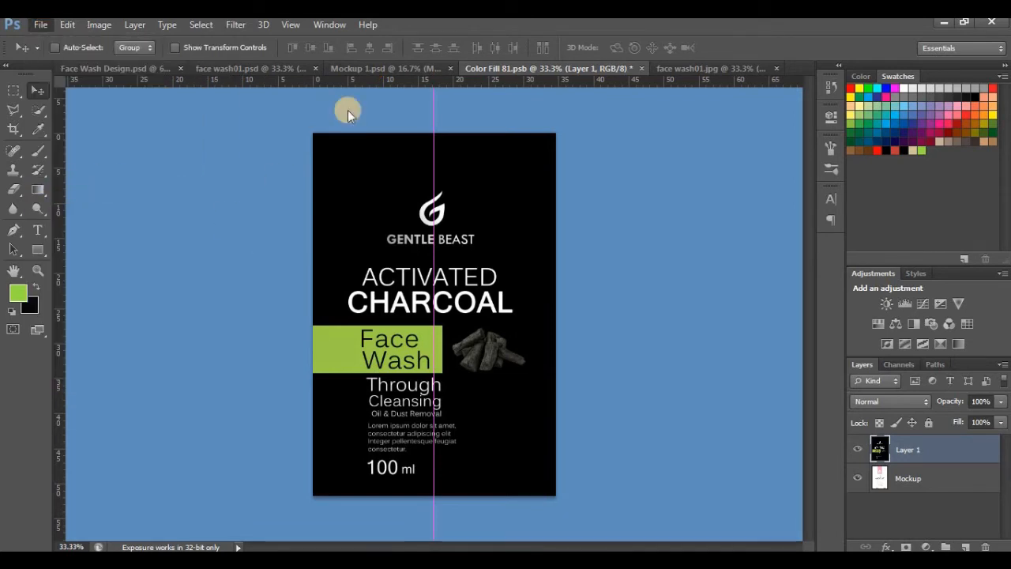
{"action": "left_click", "coordinate": [371, 72]}
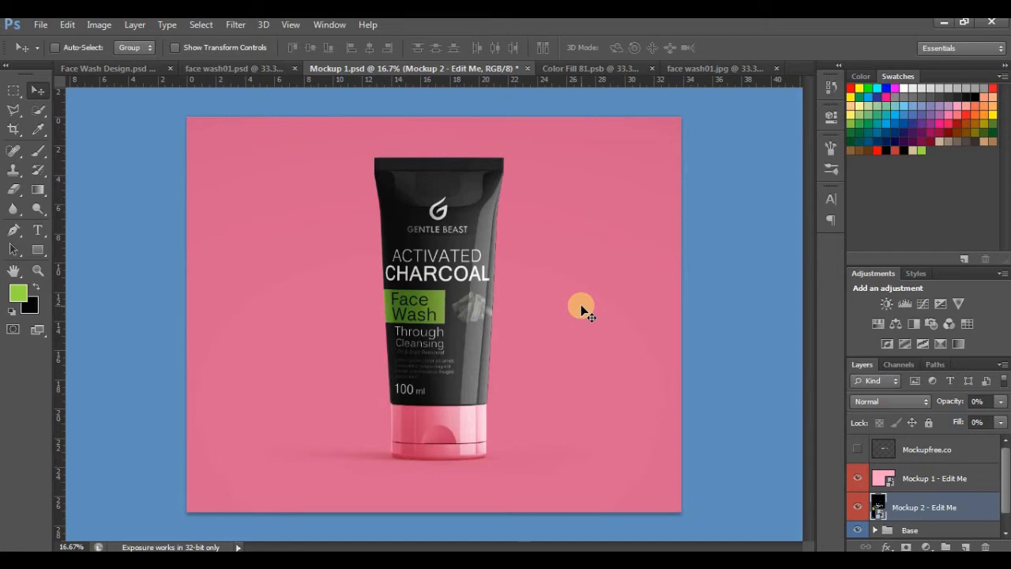
{"action": "key", "text": "ctrl+plus"}
{"action": "key", "text": "ctrl+plus"}
{"action": "key", "text": "ctrl+plus"}
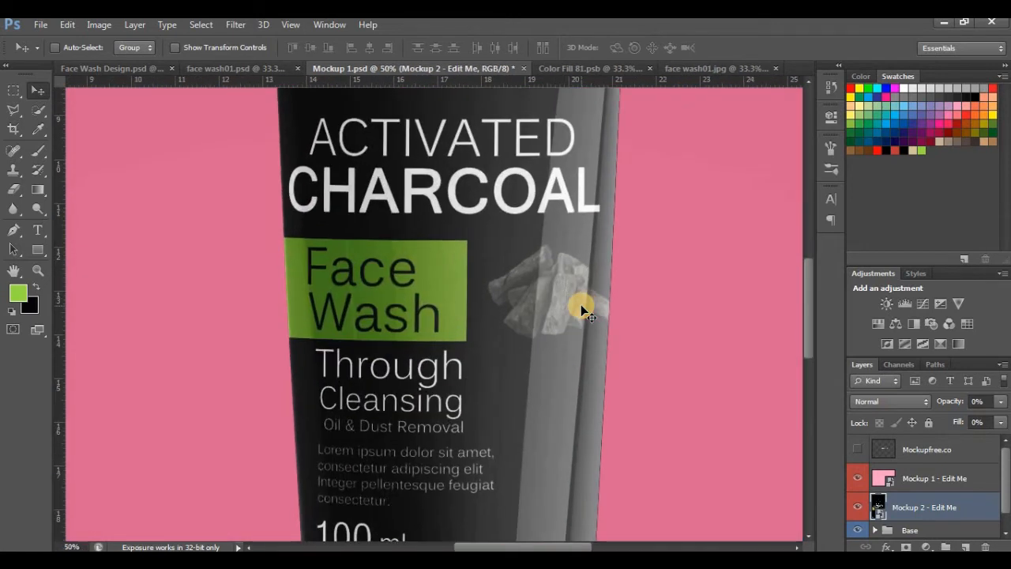
{"action": "key", "text": "ctrl+minus"}
{"action": "key", "text": "ctrl+minus"}
{"action": "key", "text": "ctrl+minus"}
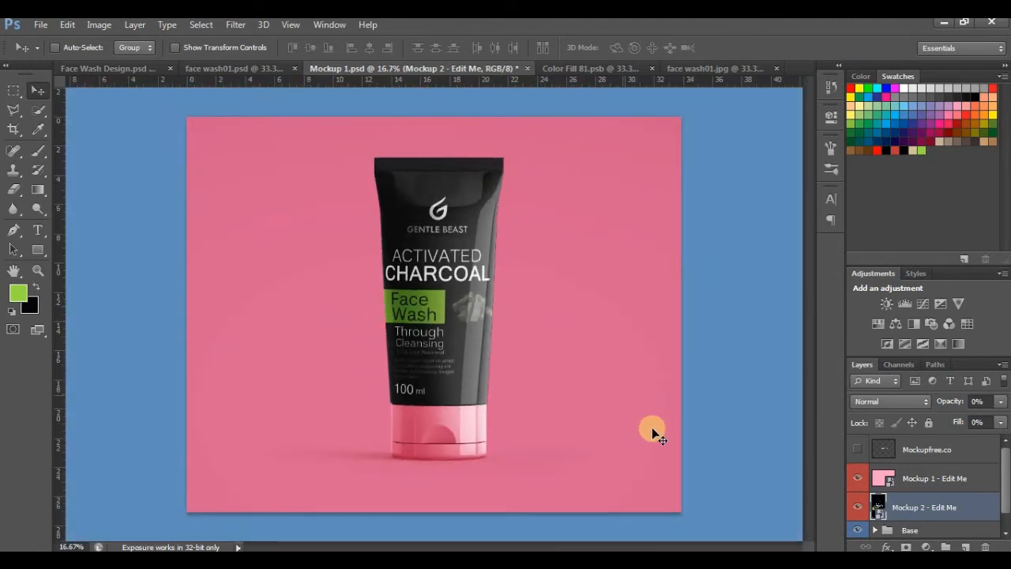
Step: Add a Color Overlay in near-black 0d0d0d, sampled from the tube, to the Mockup 1 cap layer in the Base group
{"action": "left_click", "coordinate": [1005, 533]}
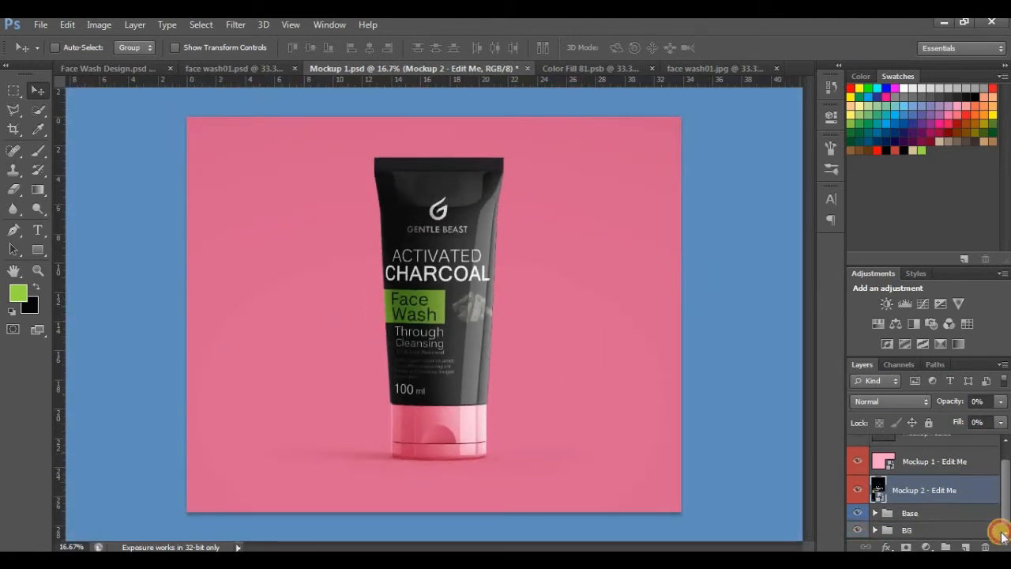
{"action": "left_click", "coordinate": [875, 514]}
{"action": "scroll", "coordinate": [1005, 534], "scroll_direction": "down", "scroll_amount": 5}
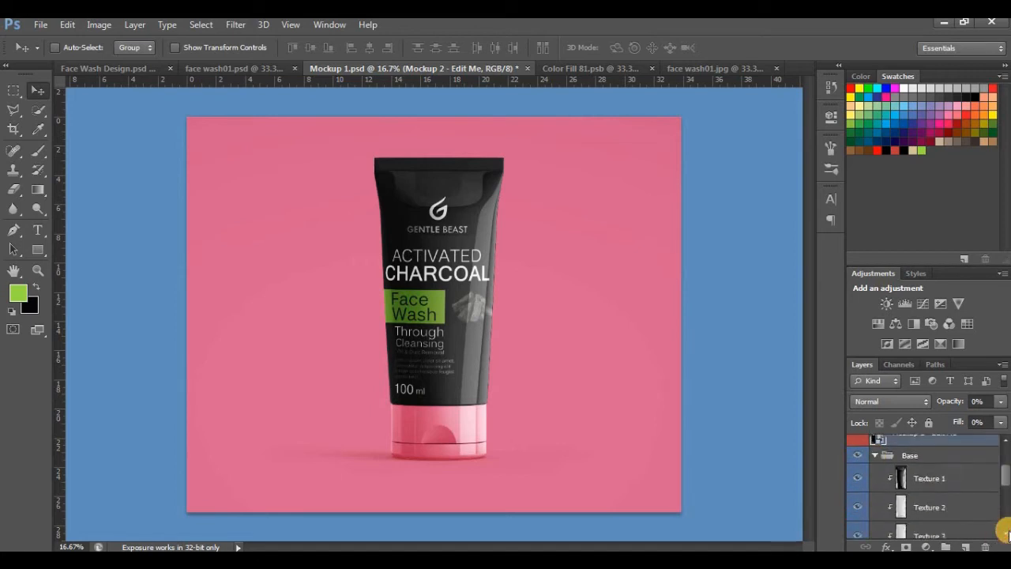
{"action": "left_click", "coordinate": [948, 506]}
{"action": "left_click", "coordinate": [887, 547]}
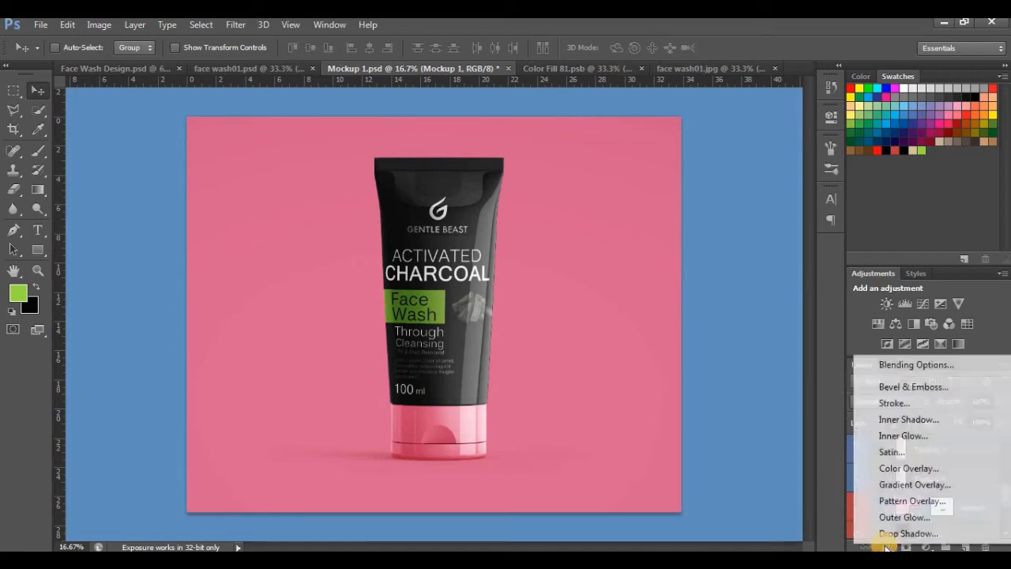
{"action": "left_click", "coordinate": [886, 470]}
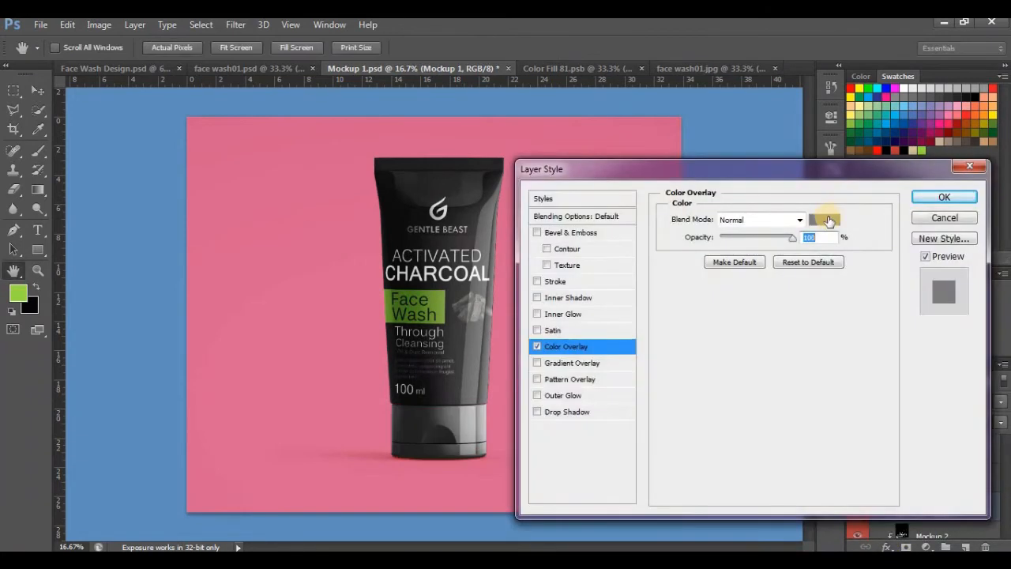
{"action": "left_click", "coordinate": [827, 219]}
{"action": "left_click", "coordinate": [399, 219]}
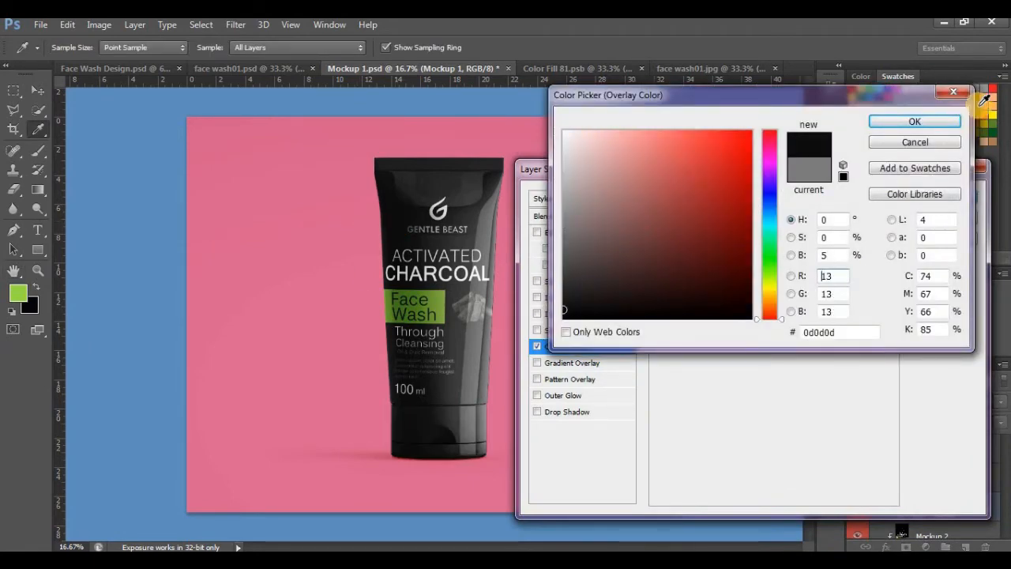
{"action": "left_click", "coordinate": [927, 120]}
{"action": "left_click", "coordinate": [940, 198]}
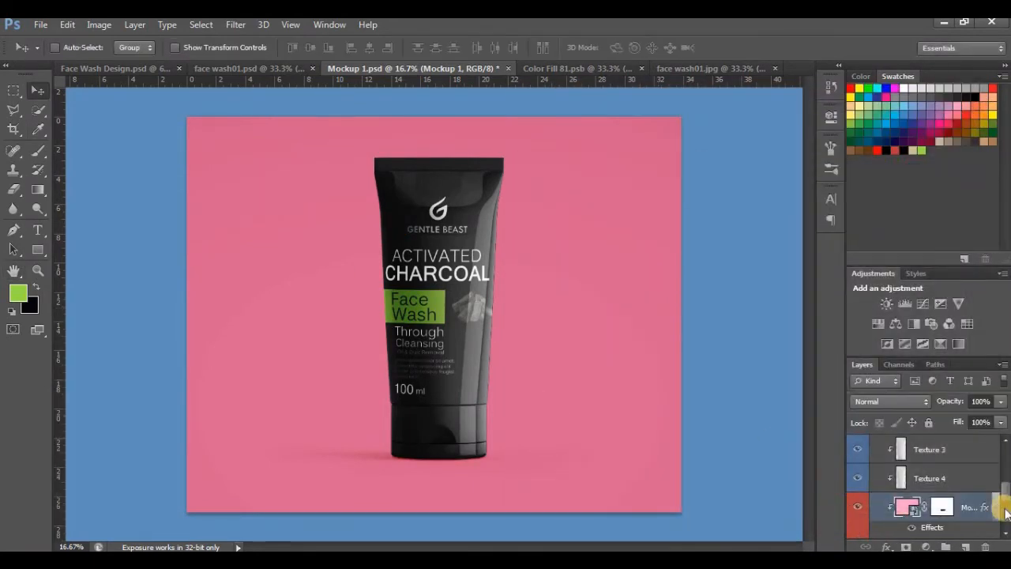
Step: Open the Color Overlay layer style settings for the Color Fill layer in the BG group
{"action": "left_click", "coordinate": [1006, 534]}
{"action": "left_click", "coordinate": [890, 510]}
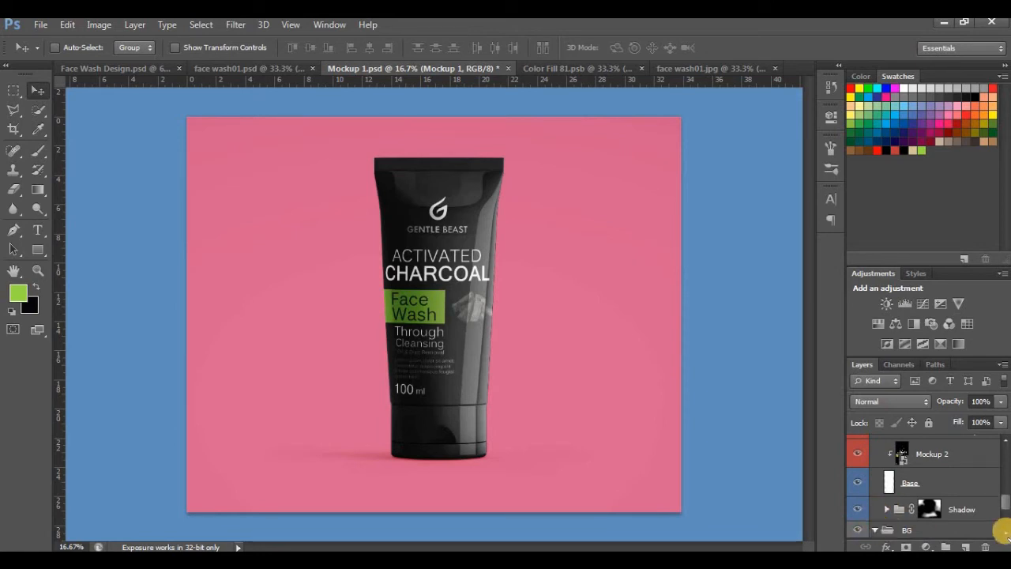
{"action": "scroll", "coordinate": [1002, 531], "scroll_direction": "down", "scroll_amount": 3}
{"action": "left_click", "coordinate": [966, 524]}
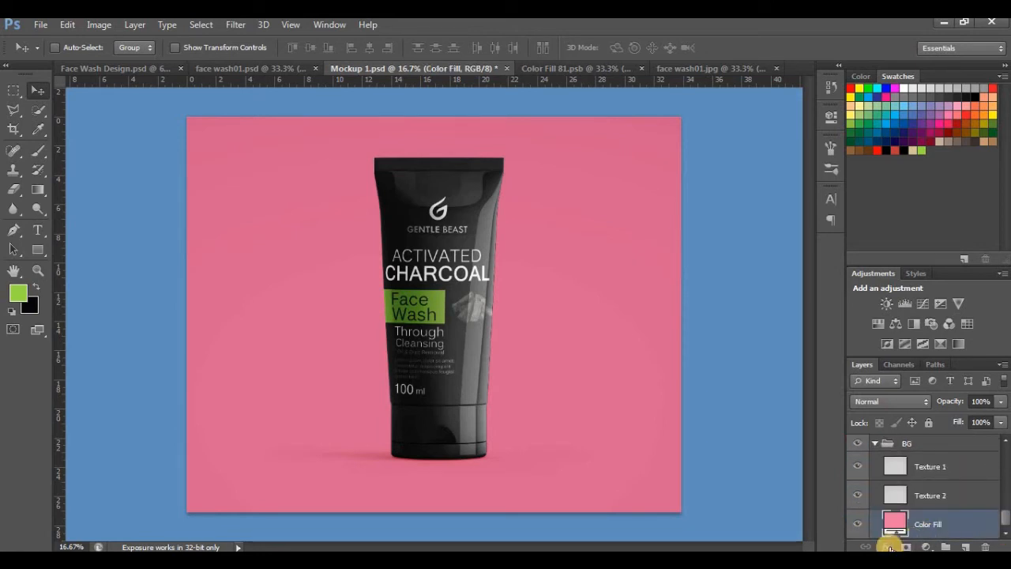
{"action": "left_click", "coordinate": [890, 546]}
{"action": "left_click", "coordinate": [876, 470]}
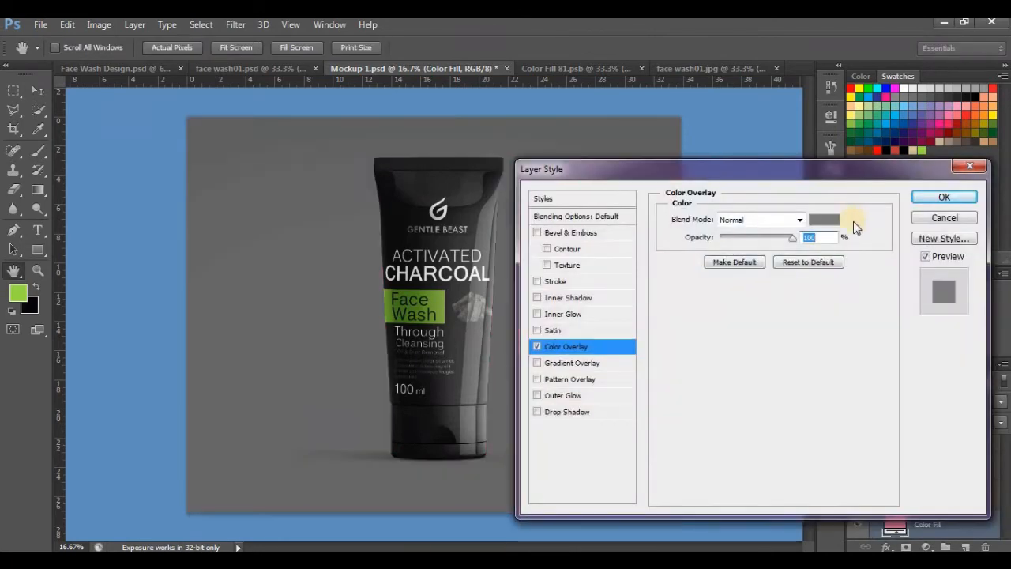
{"action": "left_click", "coordinate": [824, 220]}
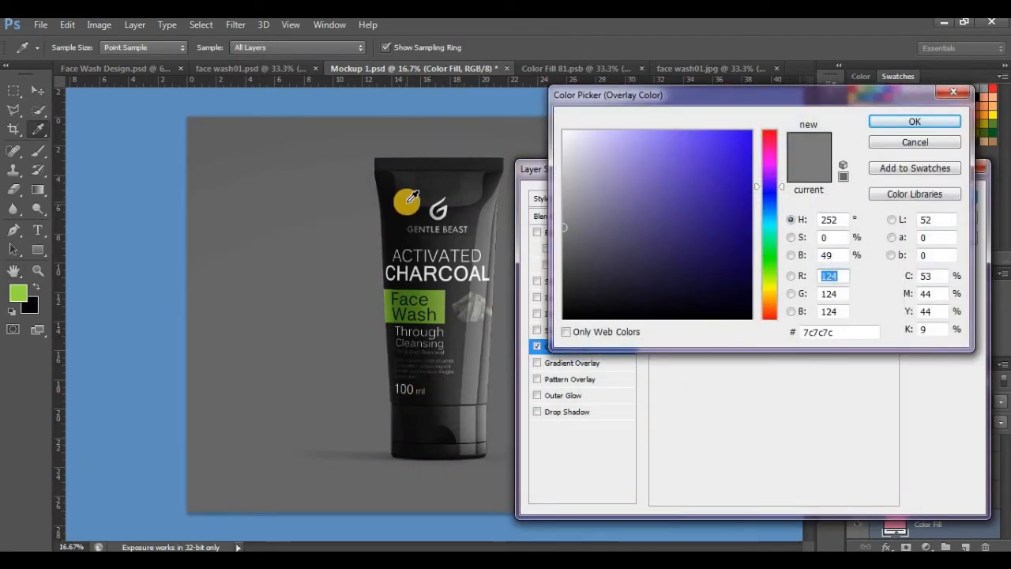
{"action": "left_click", "coordinate": [901, 141]}
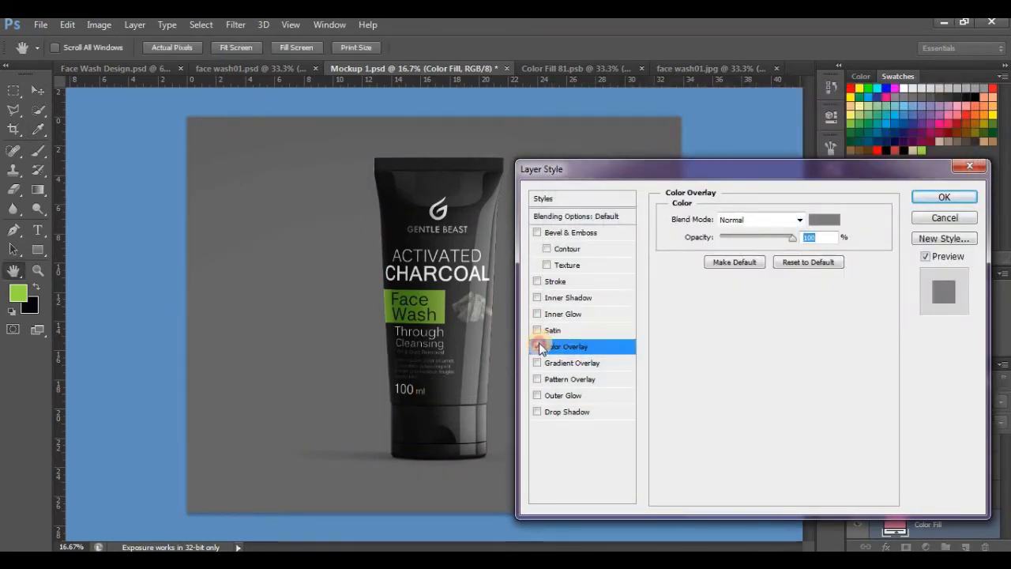
{"action": "left_click", "coordinate": [538, 347]}
Step: Apply a Gradient Overlay to the Color Fill background with the black stop changed to grey b2b2b2, and shift the gradient slightly upward
{"action": "left_click", "coordinate": [537, 364]}
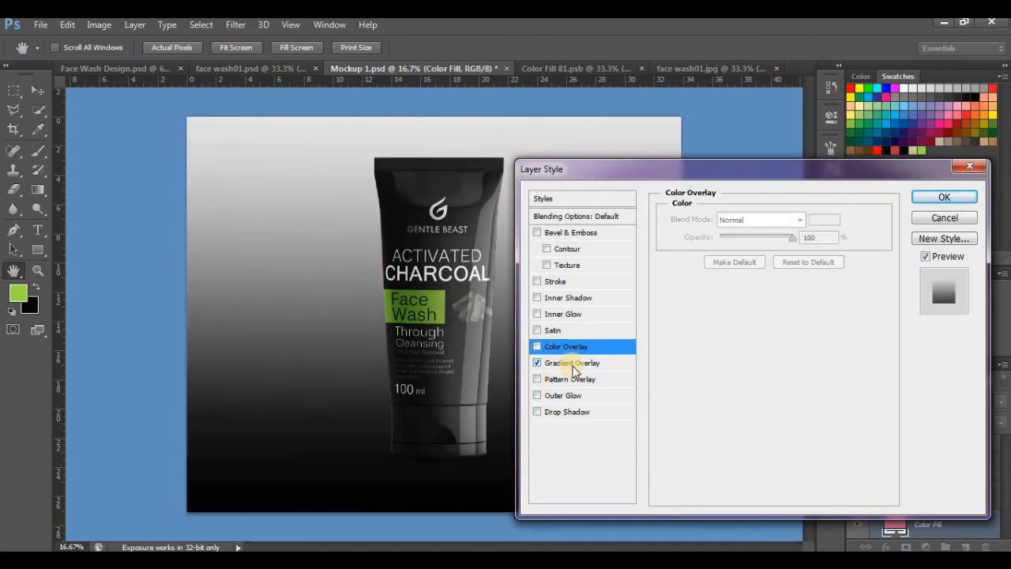
{"action": "left_click", "coordinate": [570, 363]}
{"action": "left_click", "coordinate": [766, 256]}
{"action": "left_click", "coordinate": [553, 372]}
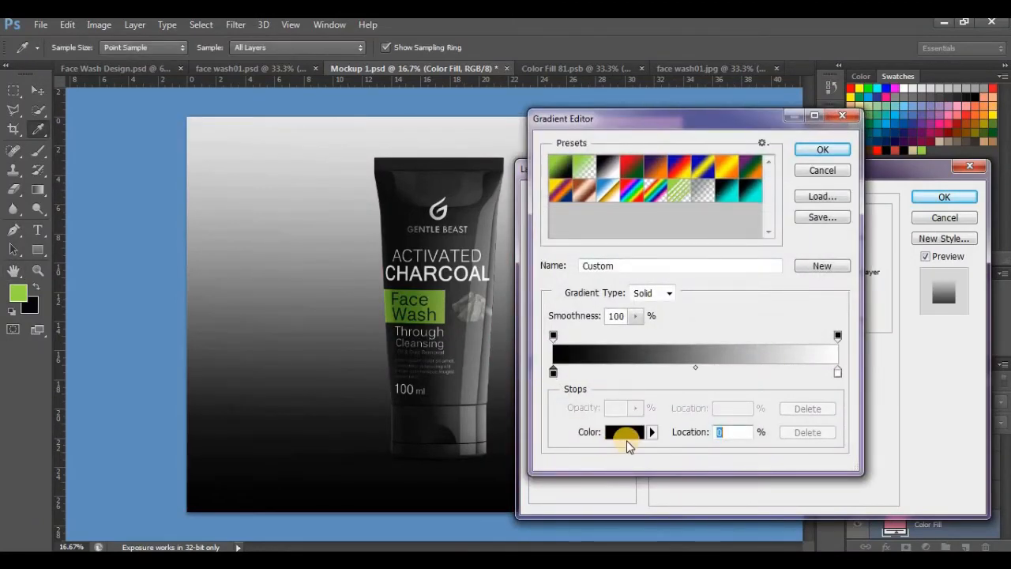
{"action": "left_click", "coordinate": [625, 431]}
{"action": "left_click", "coordinate": [563, 202]}
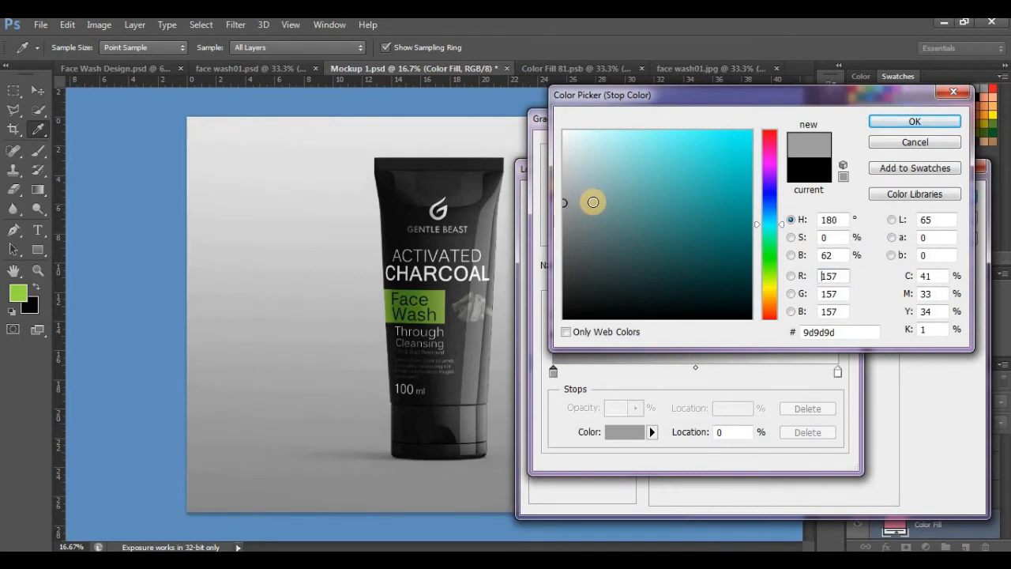
{"action": "left_click", "coordinate": [568, 196]}
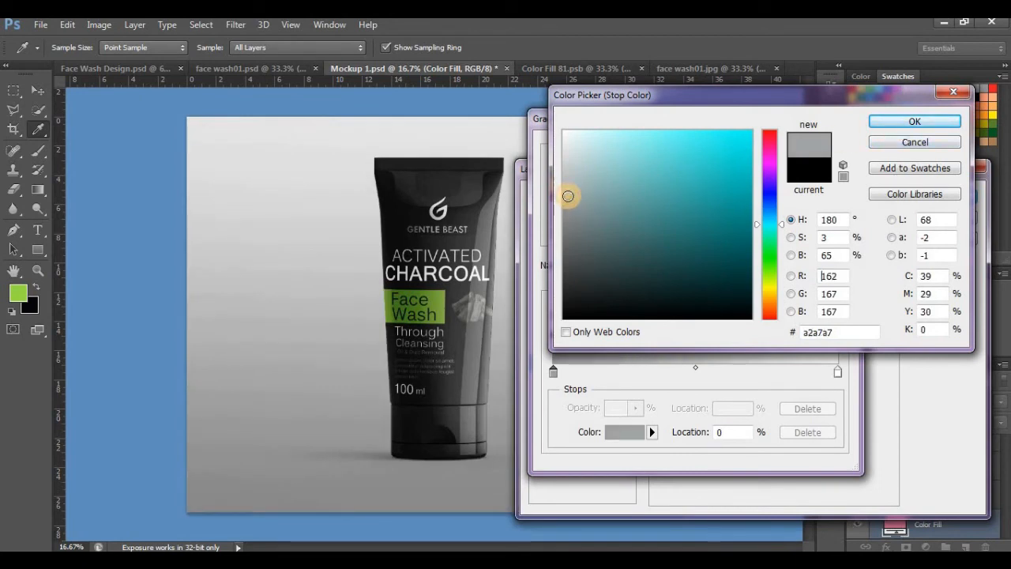
{"action": "left_click", "coordinate": [563, 188]}
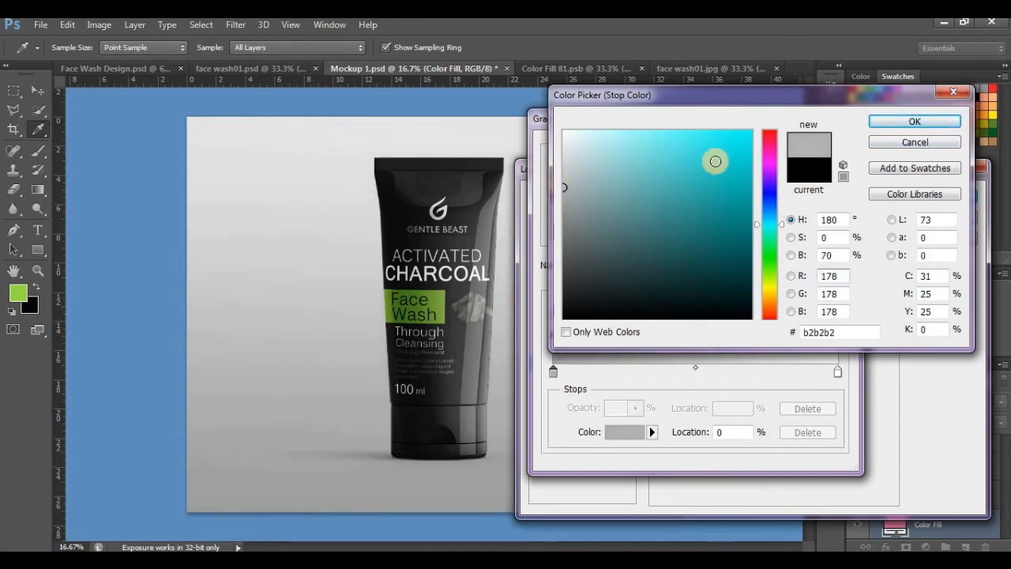
{"action": "left_click", "coordinate": [947, 123]}
{"action": "left_click", "coordinate": [817, 152]}
{"action": "left_click_drag", "start_coordinate": [308, 409], "coordinate": [308, 369]}
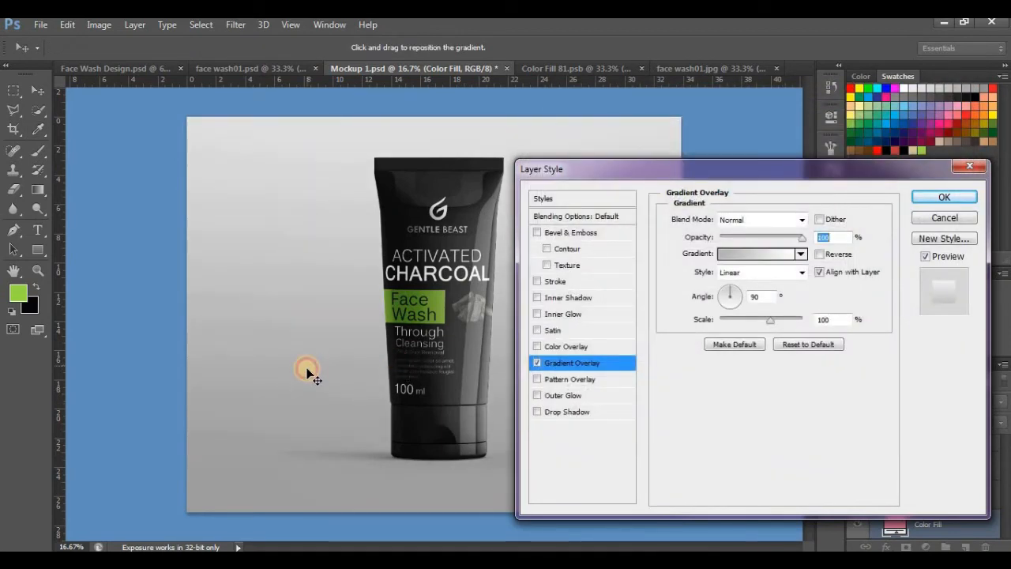
{"action": "left_click", "coordinate": [937, 199]}
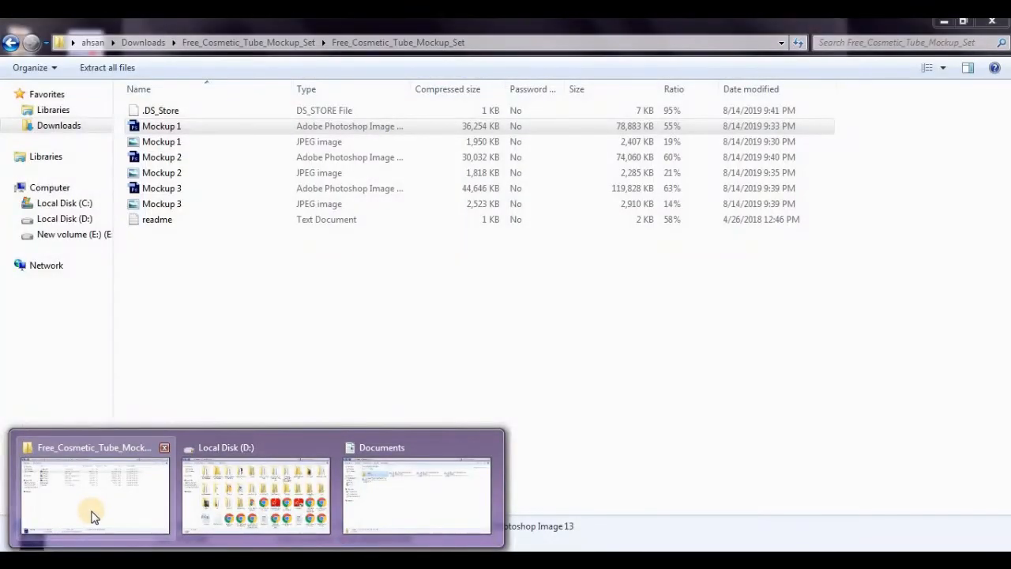
Step: Switch to the Downloads folder in Windows Explorer and place the black charcoal particles PNG into Mockup 1.psd above the Color Fill background
{"action": "left_click", "coordinate": [91, 514]}
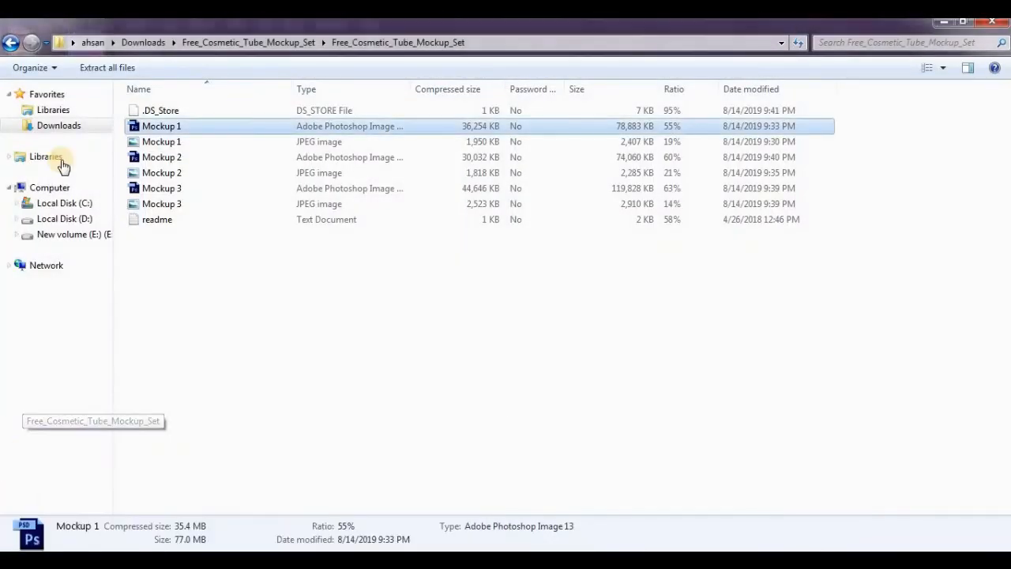
{"action": "left_click", "coordinate": [11, 41]}
{"action": "left_click", "coordinate": [11, 42]}
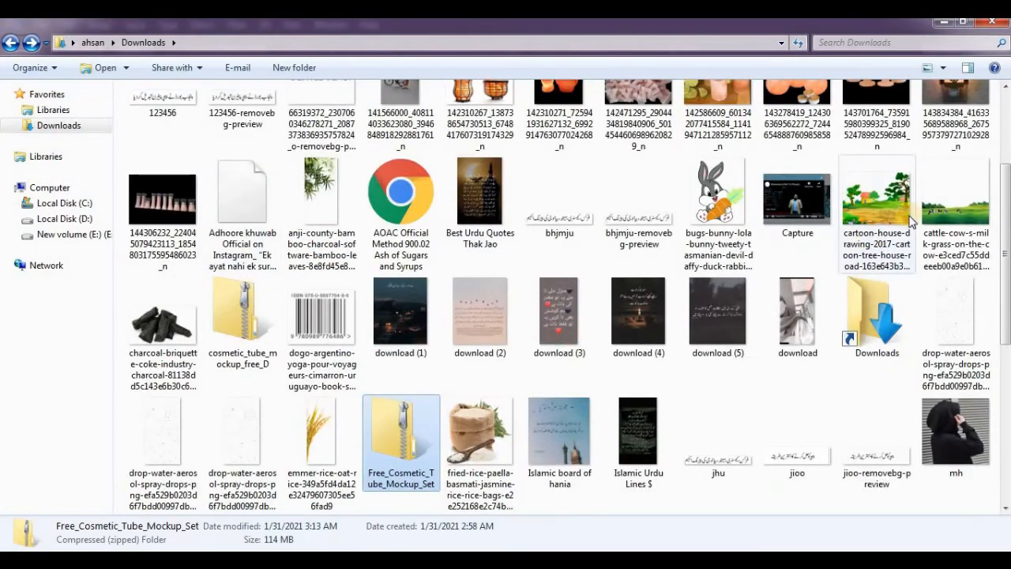
{"action": "left_click_drag", "start_coordinate": [1004, 212], "coordinate": [988, 404]}
{"action": "left_click_drag", "start_coordinate": [565, 466], "coordinate": [377, 461]}
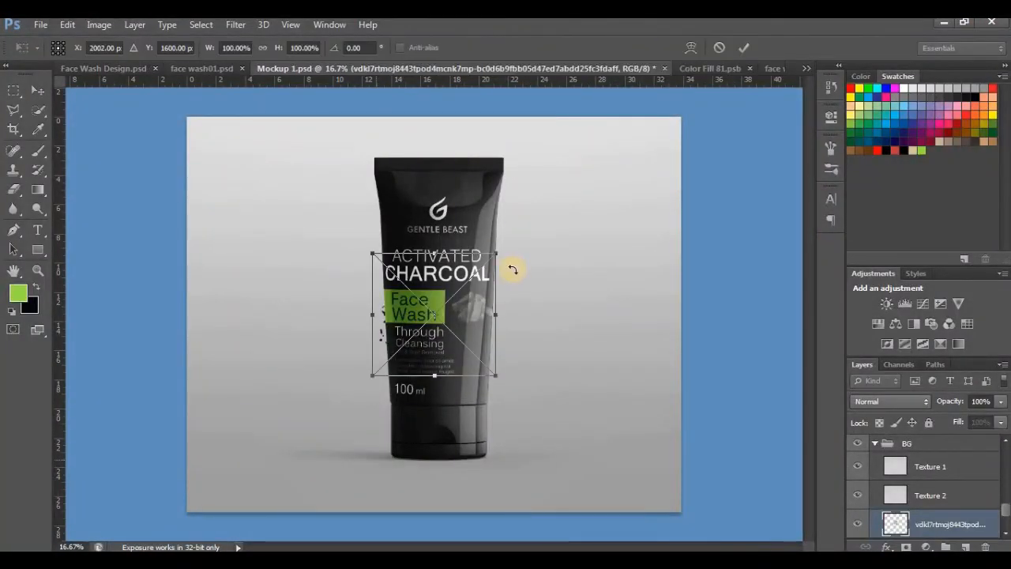
Step: Scale the placed charcoal particles to about 240.70%, rotate them about -15.56°, centre them behind the tube's upper body, and apply the transform
{"action": "left_click_drag", "start_coordinate": [469, 343], "coordinate": [470, 429]}
{"action": "left_click_drag", "start_coordinate": [594, 470], "coordinate": [596, 469]}
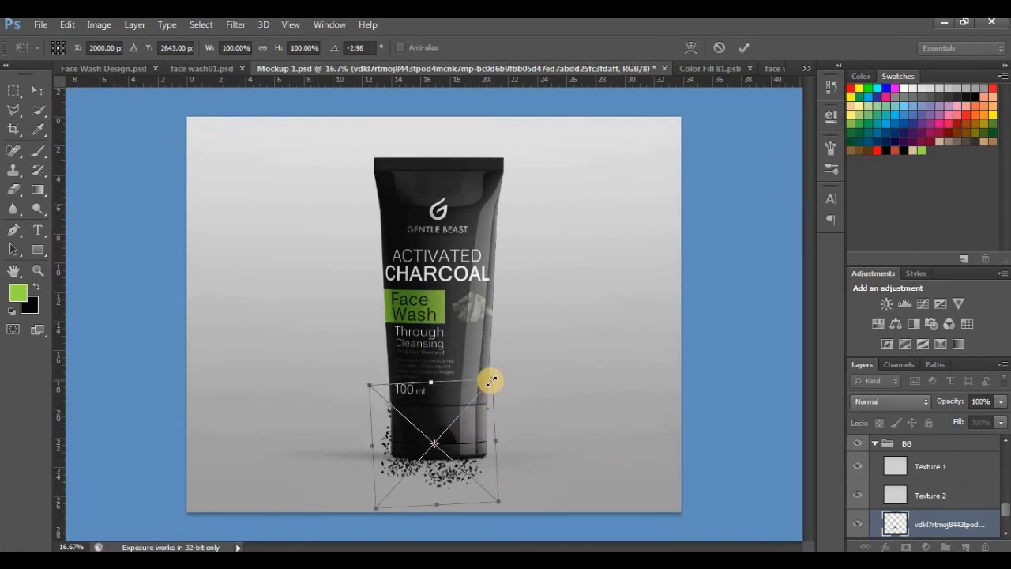
{"action": "left_click_drag", "start_coordinate": [492, 380], "coordinate": [531, 347]}
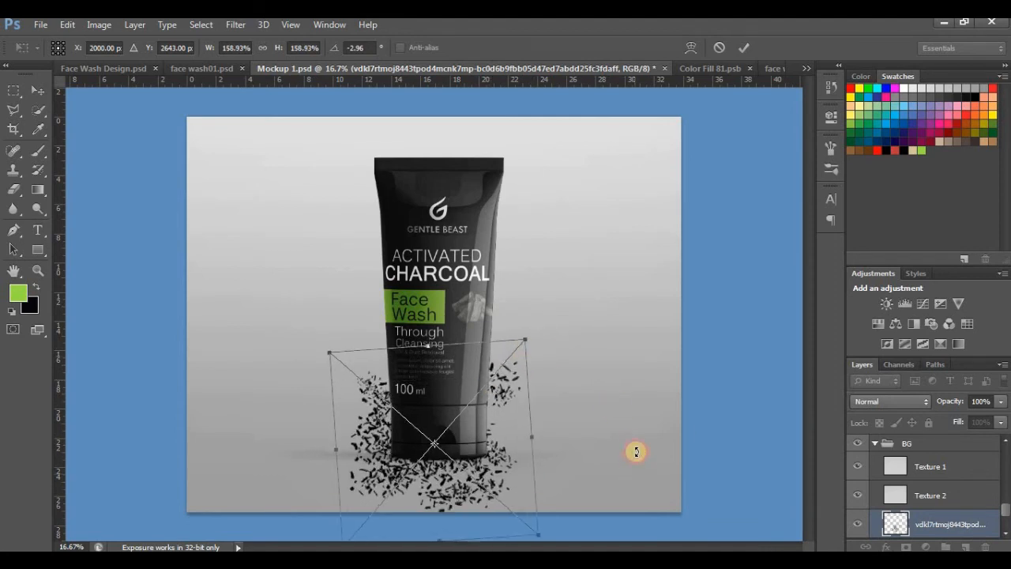
{"action": "left_click_drag", "start_coordinate": [635, 449], "coordinate": [620, 408]}
{"action": "left_click_drag", "start_coordinate": [492, 451], "coordinate": [492, 297]}
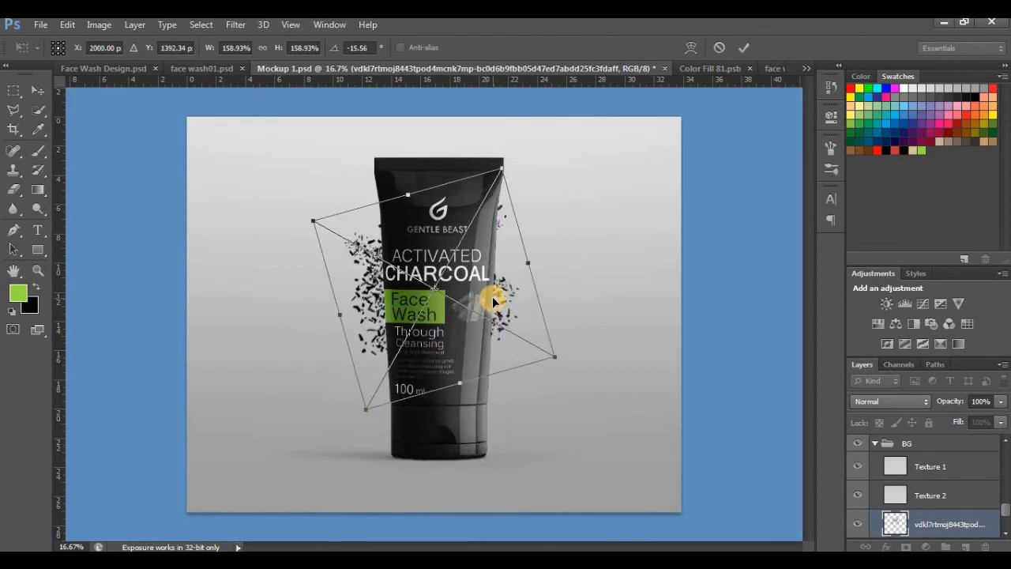
{"action": "left_click_drag", "start_coordinate": [503, 168], "coordinate": [555, 113]}
{"action": "left_click_drag", "start_coordinate": [542, 287], "coordinate": [570, 293]}
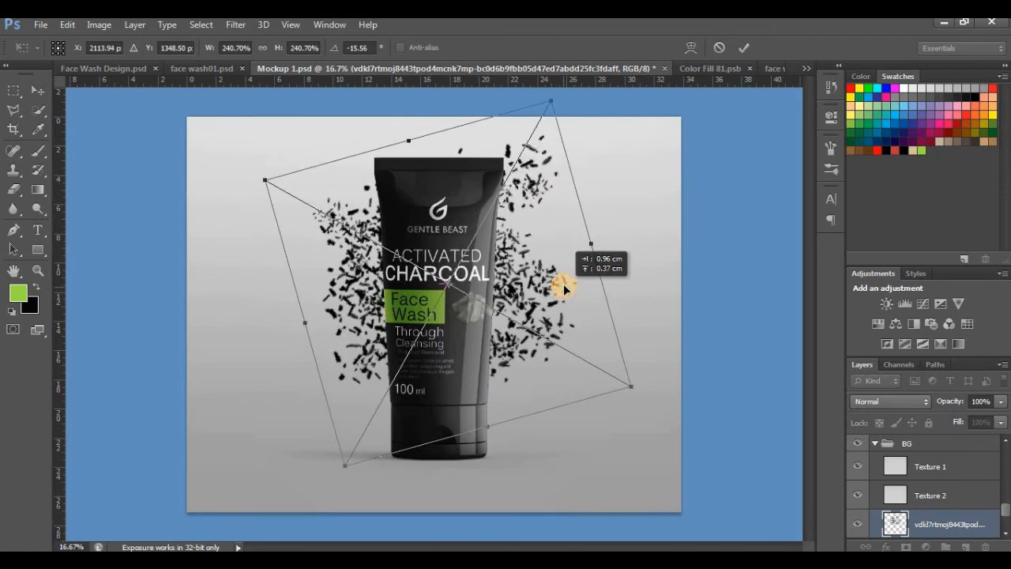
{"action": "left_click", "coordinate": [37, 90]}
{"action": "left_click", "coordinate": [446, 232]}
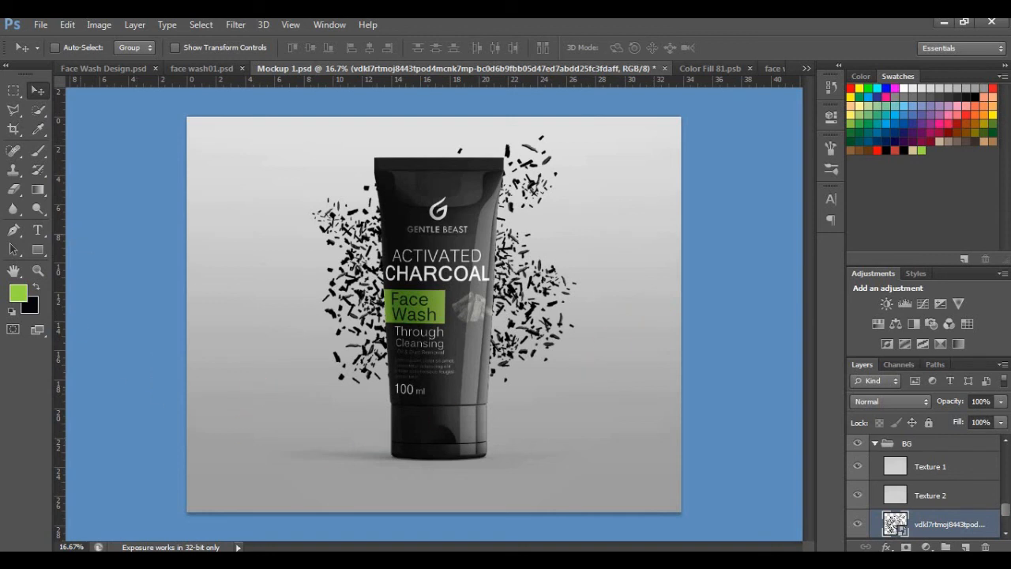
Step: Save a JPEG copy of the mockup as facewash02.jpg in the ADOBE PHOTOSHOP ELEMENTS folder at quality 10 (Maximum), Baseline ("Standard")
{"action": "left_click", "coordinate": [37, 26]}
{"action": "left_click", "coordinate": [71, 201]}
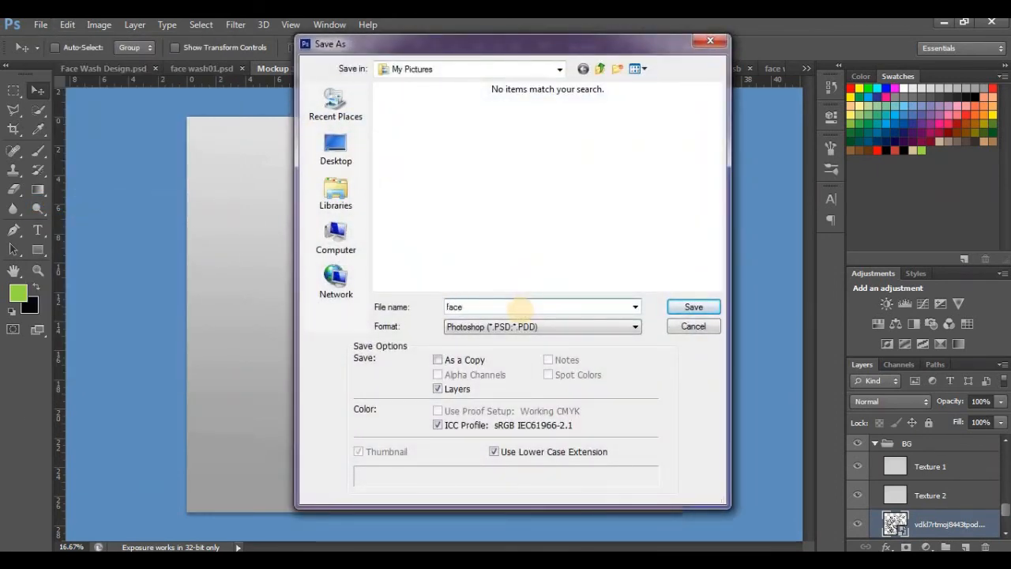
{"action": "left_click", "coordinate": [567, 326]}
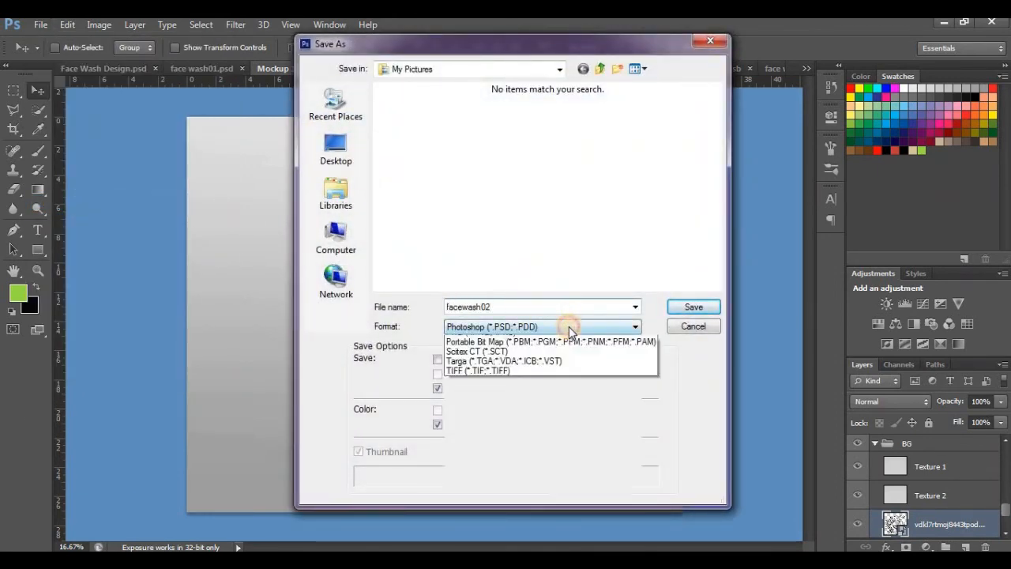
{"action": "left_click", "coordinate": [564, 422]}
{"action": "left_click", "coordinate": [355, 237]}
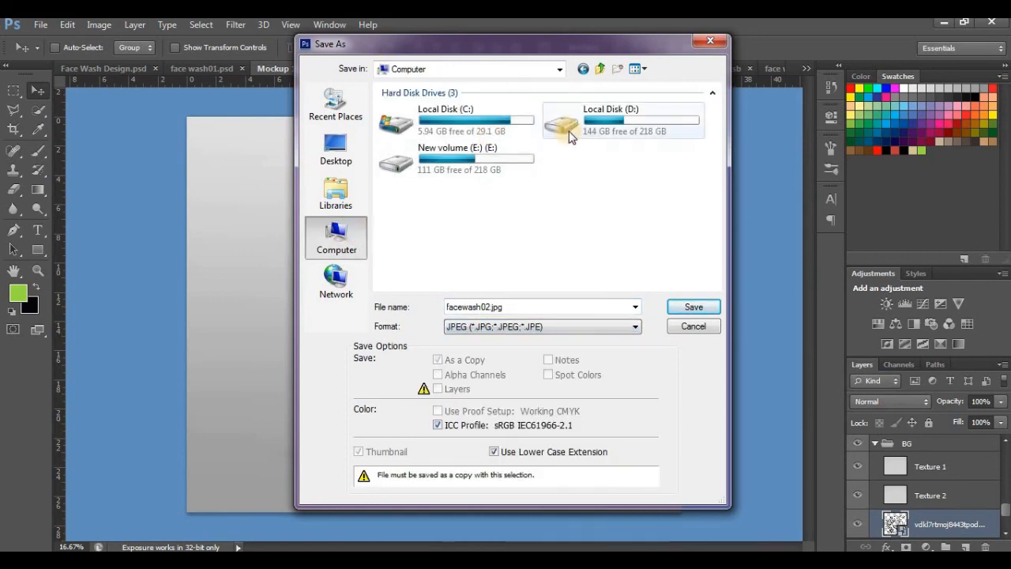
{"action": "double_click", "coordinate": [427, 119]}
{"action": "double_click", "coordinate": [467, 153]}
{"action": "double_click", "coordinate": [466, 155]}
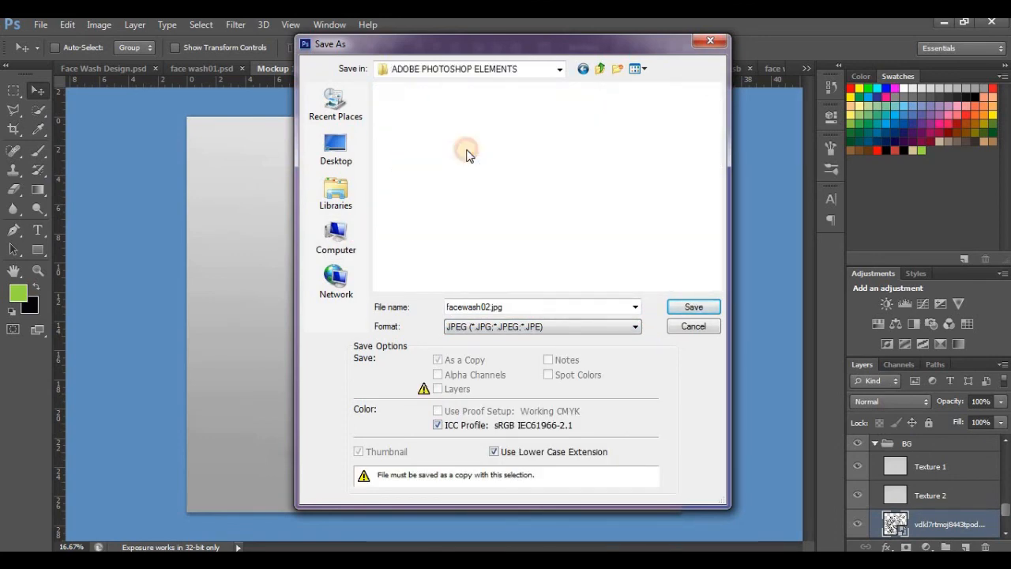
{"action": "left_click", "coordinate": [685, 309]}
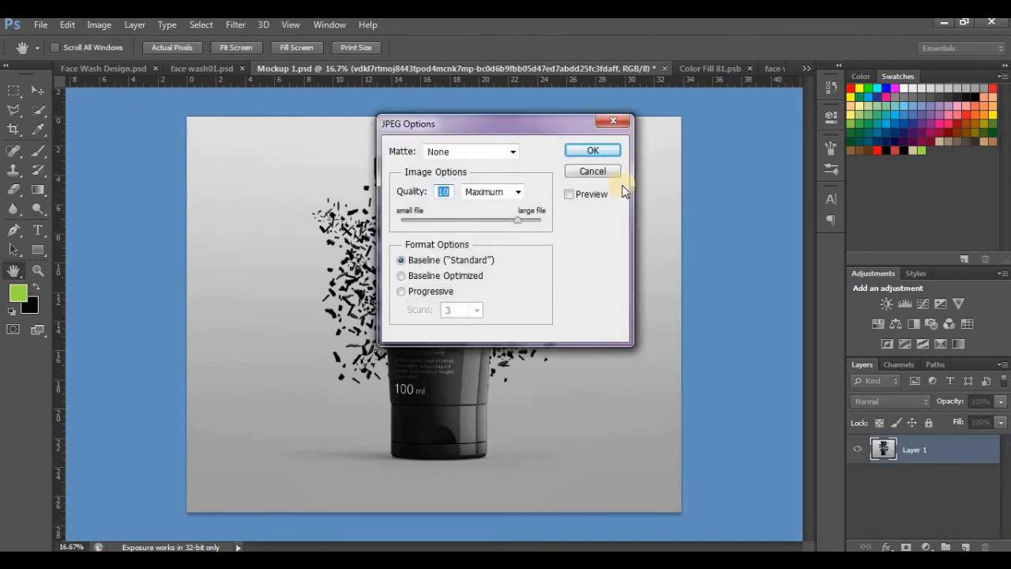
{"action": "left_click", "coordinate": [600, 147]}
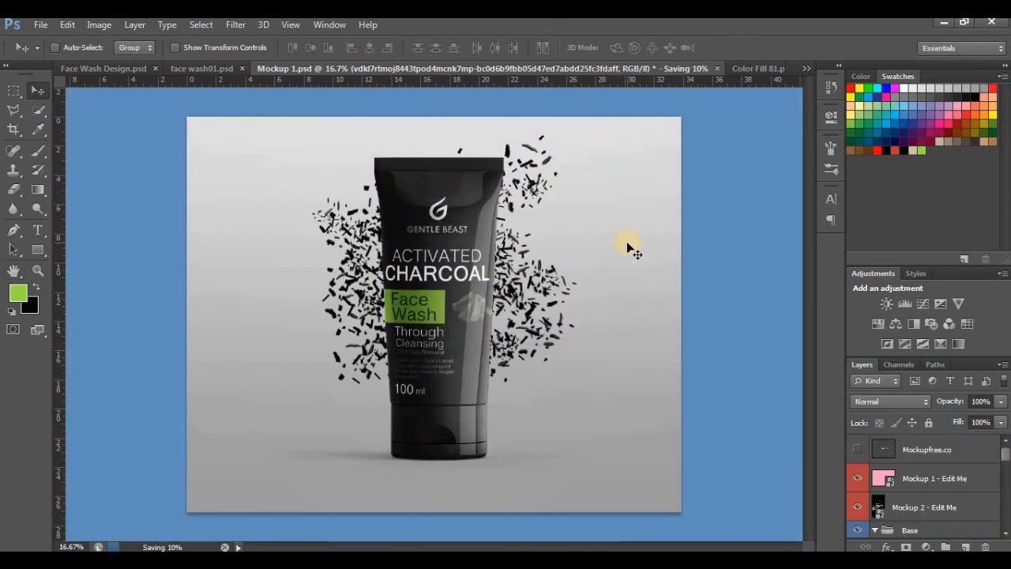